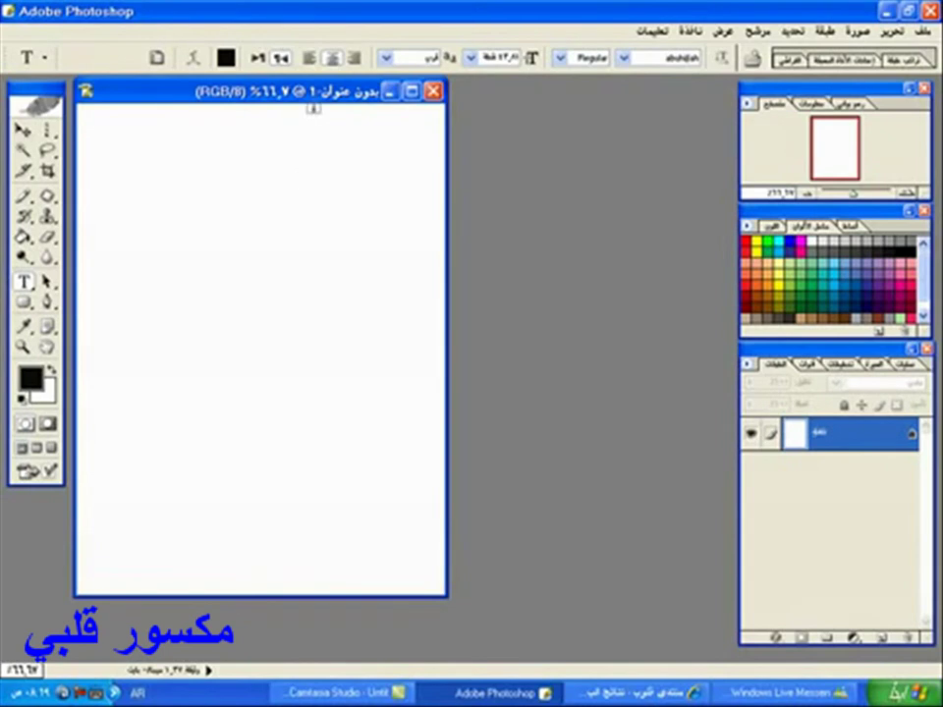
- Reposition the blank document's window and write "السلام عليكم .." as the first text line near the top of the page
left_click_drag(320, 106, 393, 129)
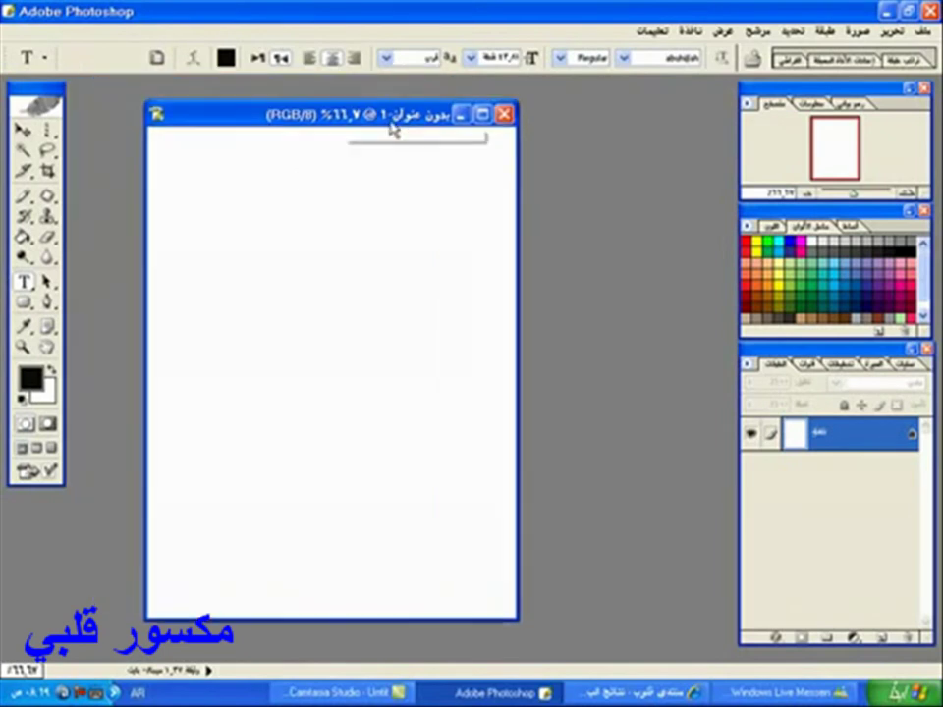
left_click(333, 190)
type("اللس")
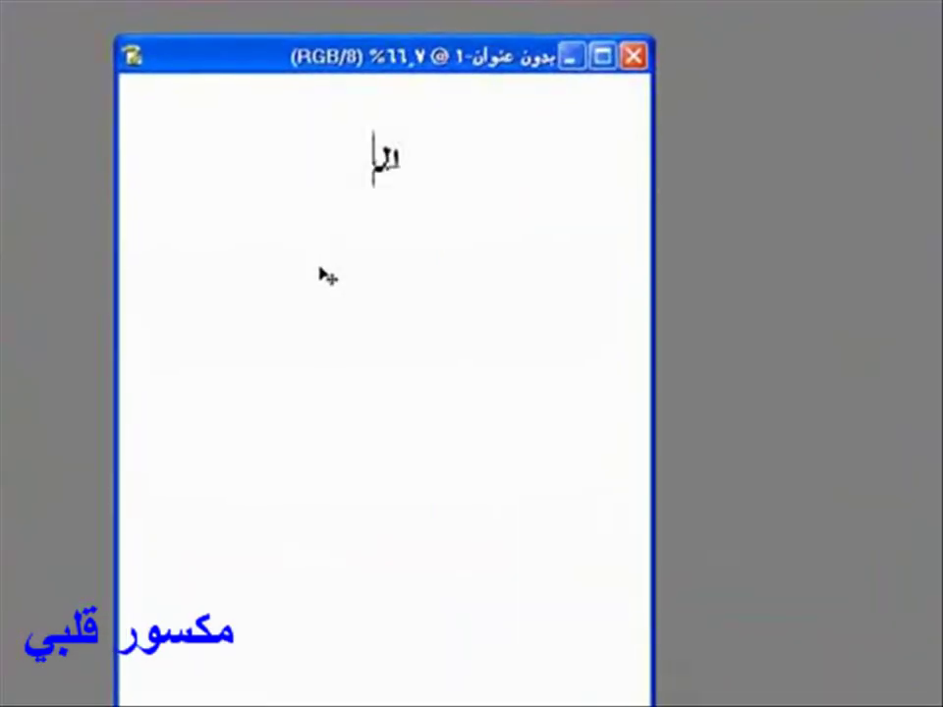
key("BackSpace")
key("BackSpace")
key("BackSpace")
type("لسلام عليكم")
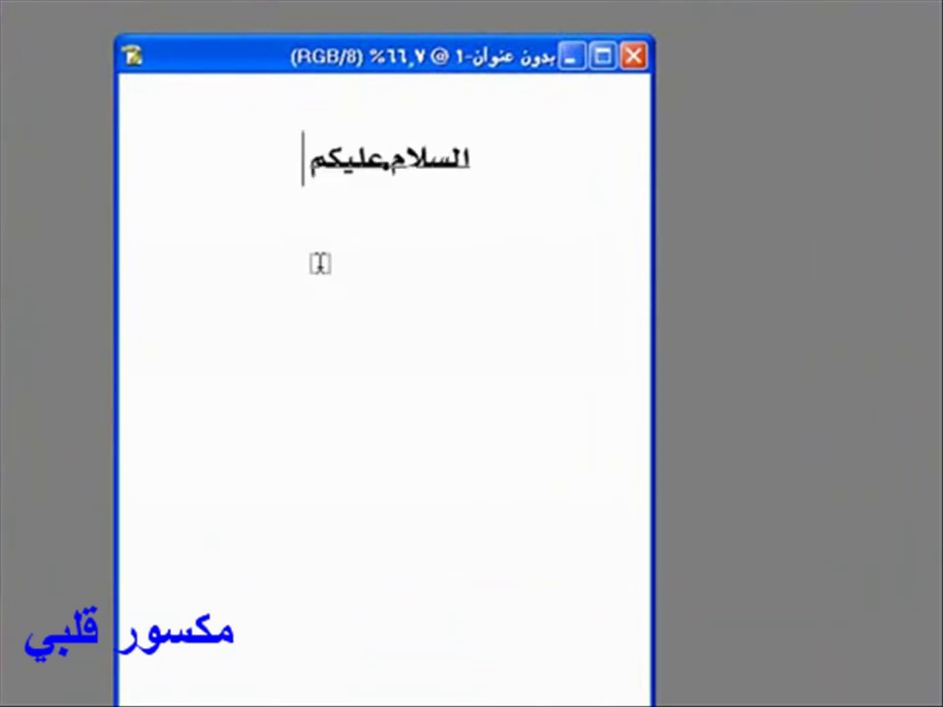
type(" ..")
type("اليوم اشرح")
type(" لكم")
type(" كي")
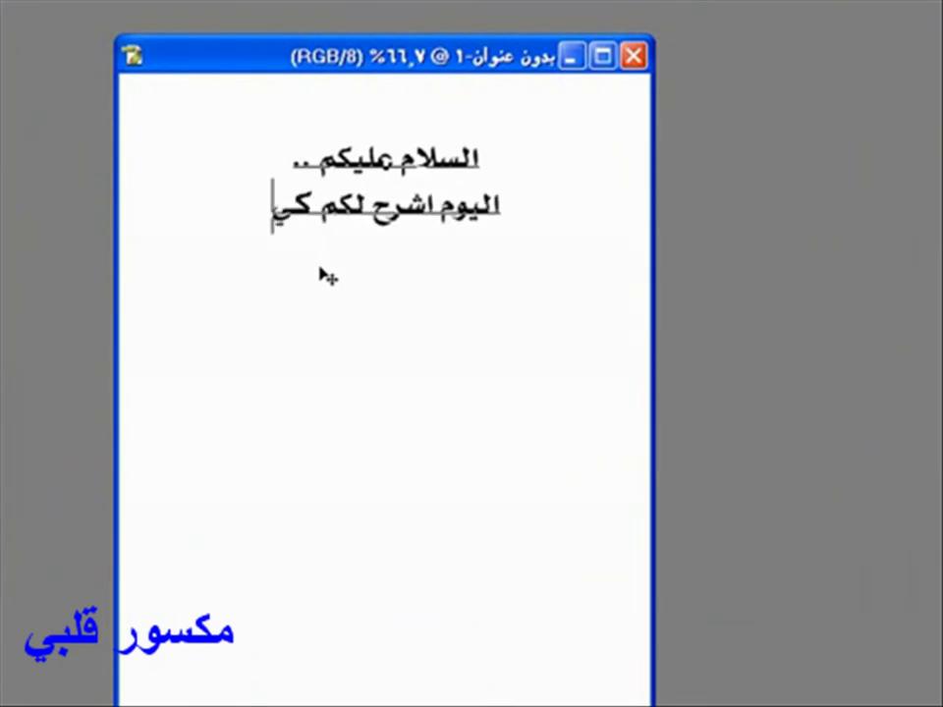
type("ف نعمل الت")
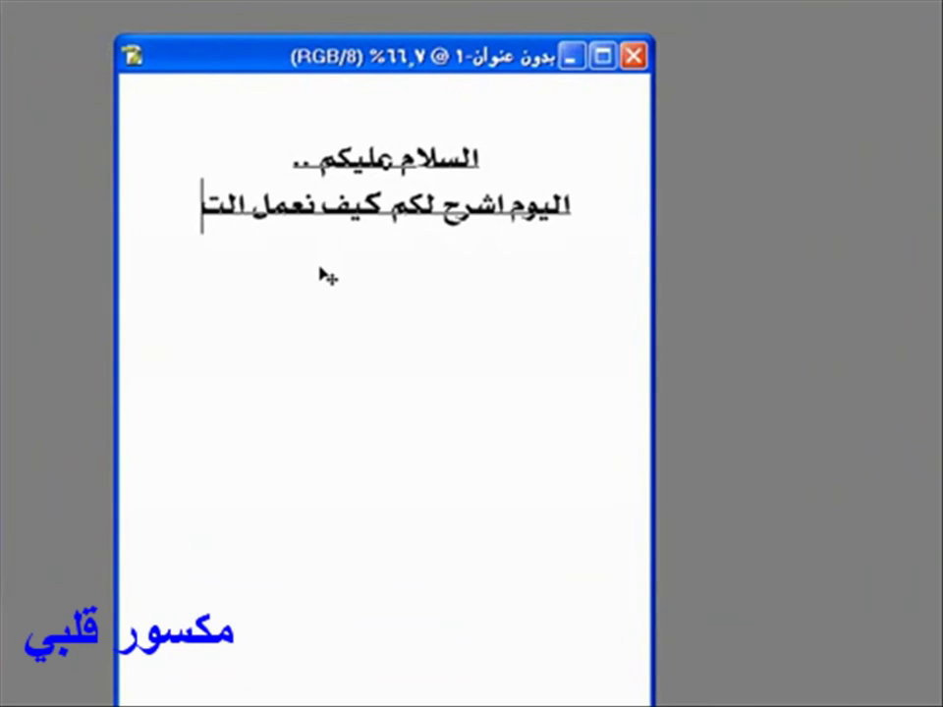
type("حديد")
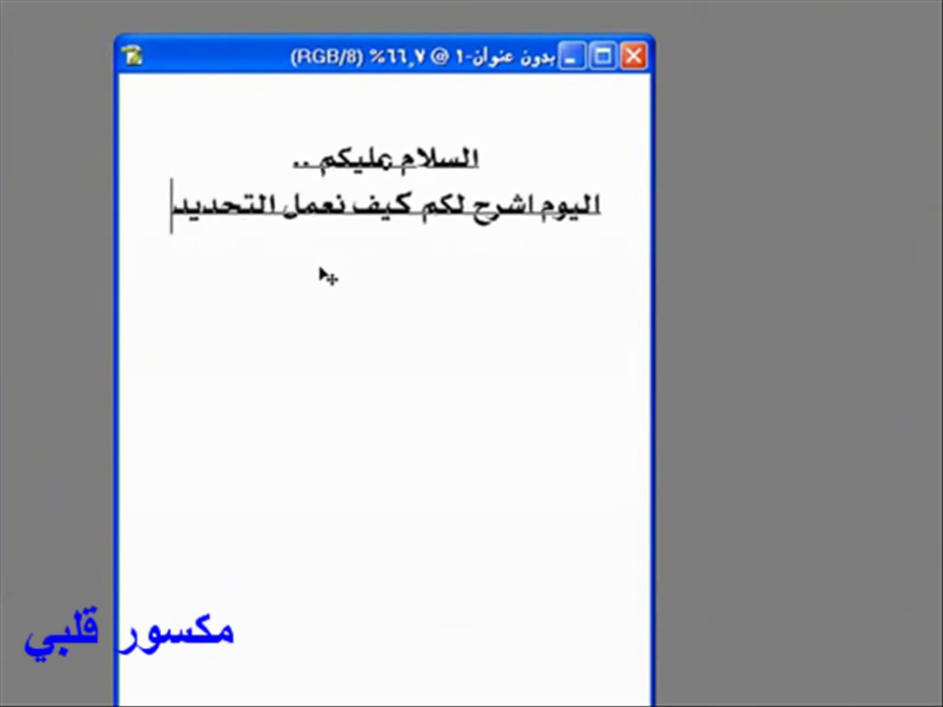
type(" المنقط")
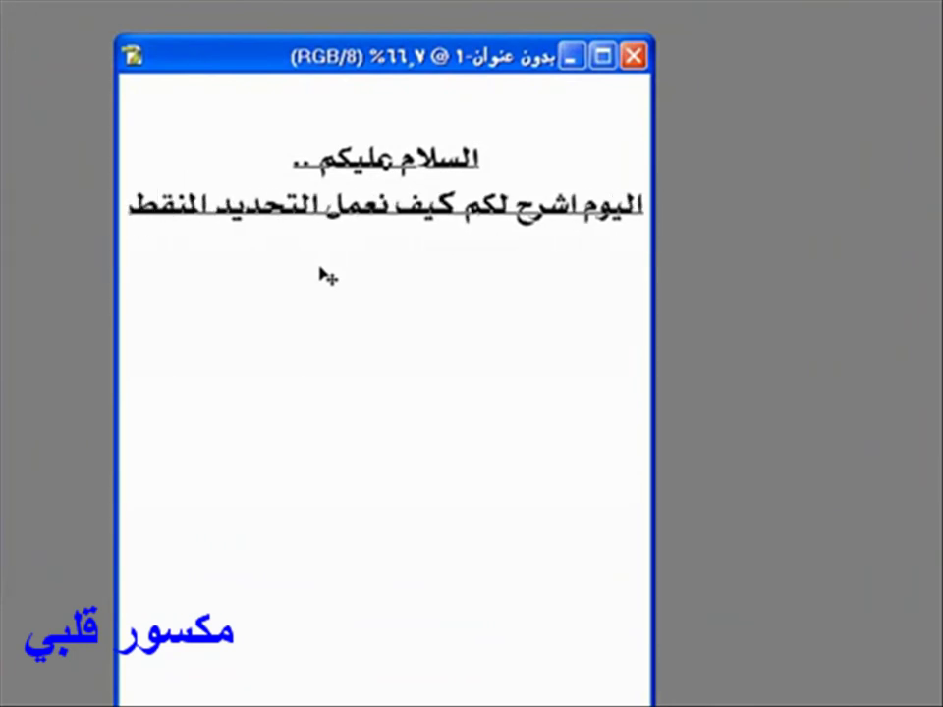
type(" ..")
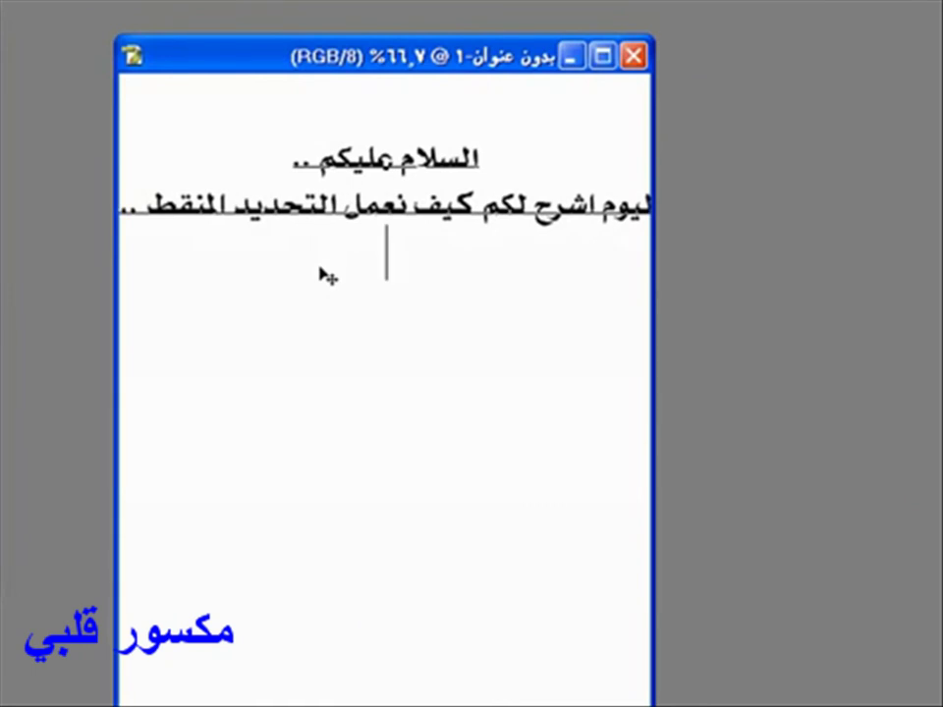
type("تابعوا ال")
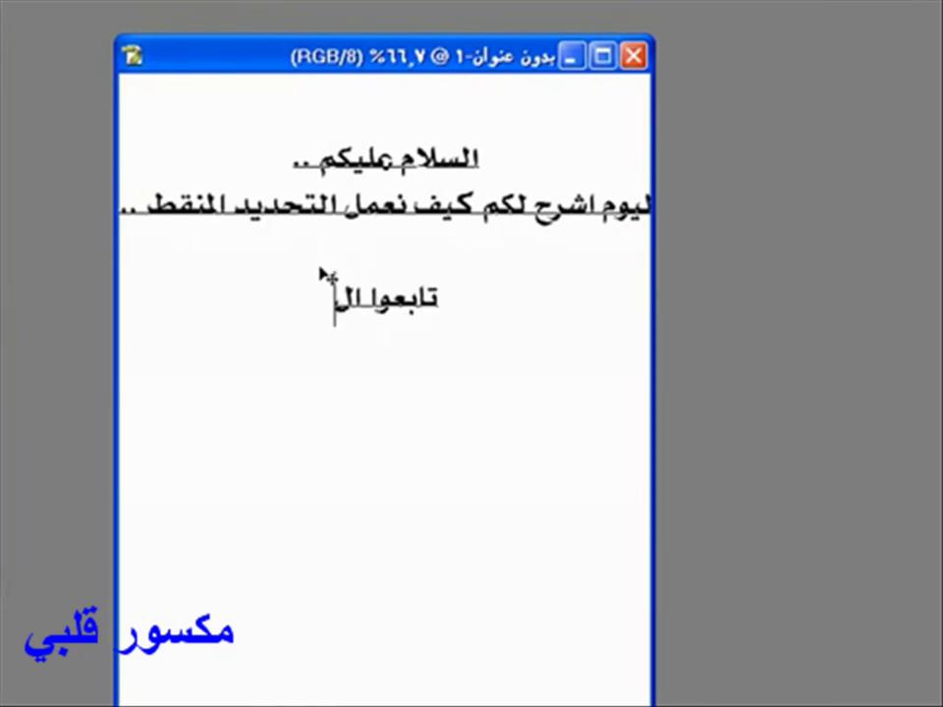
type("شرح بدقه ..")
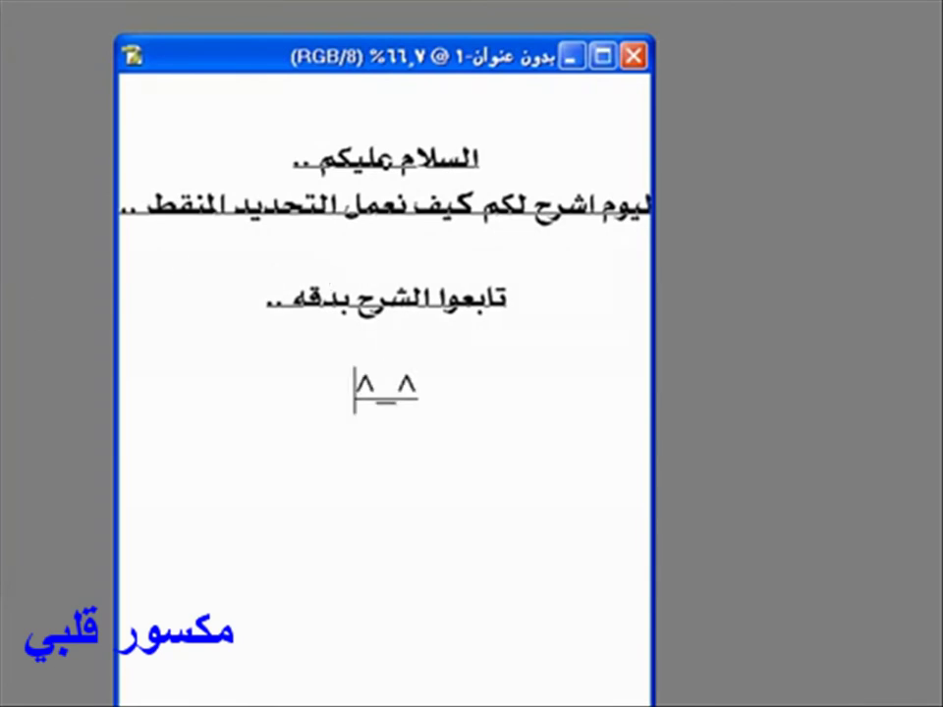
- Complete the text layer with "تابعوا الشرح بدقه .." and "^_^" on separate lines, and put the document window out of the way
key("ctrl+Return")
left_click_drag(450, 56, 461, 91)
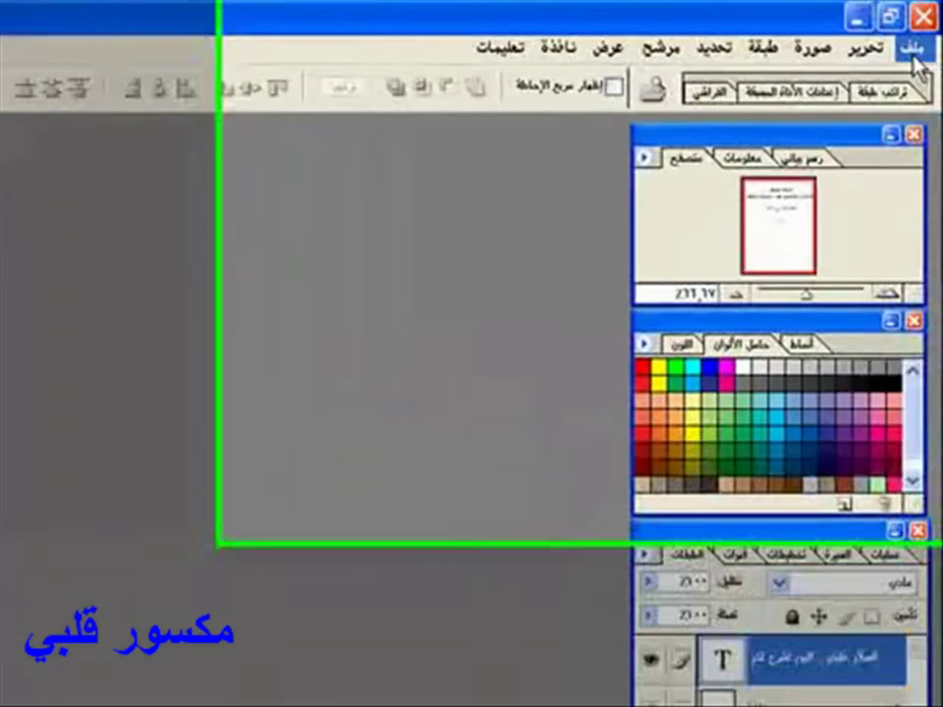
- Create a new document 2 pixels wide and 1 pixel high with a white (أبيض) background
left_click(916, 64)
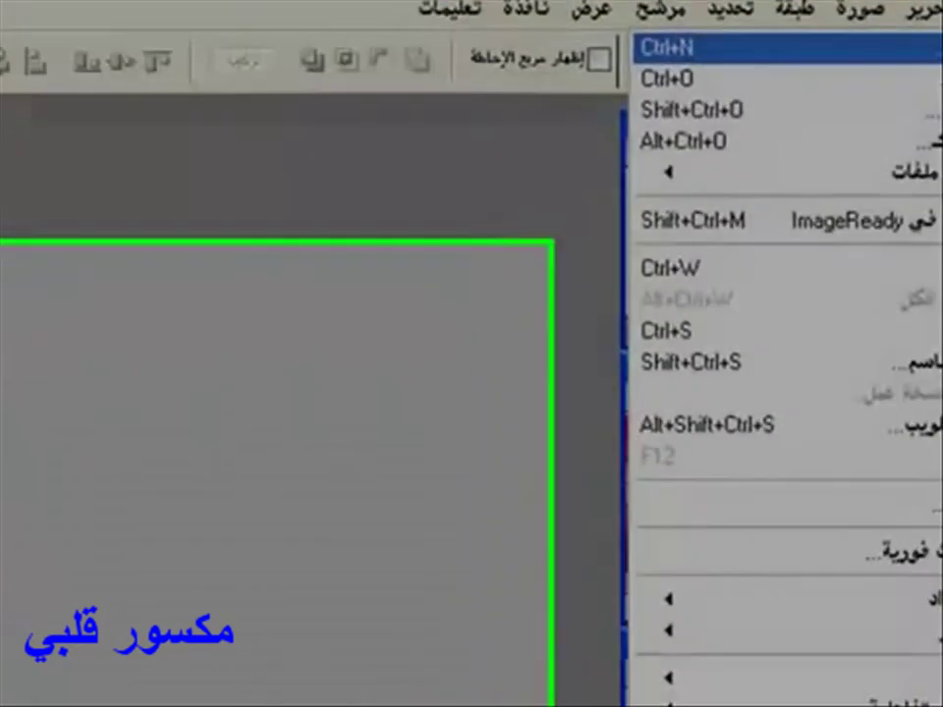
left_click(887, 98)
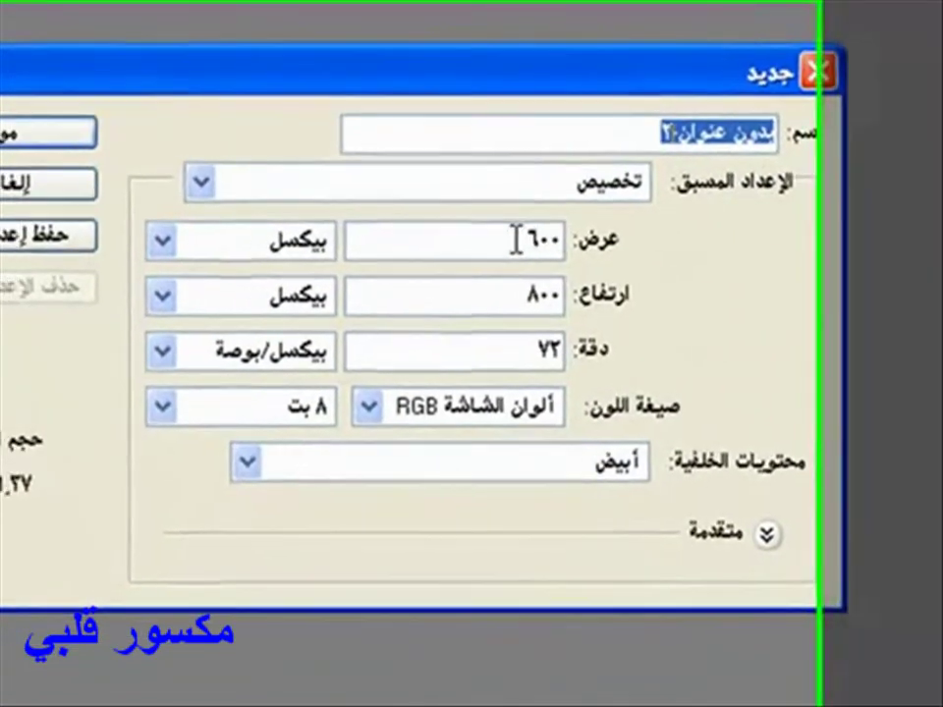
double_click(676, 293)
type("2")
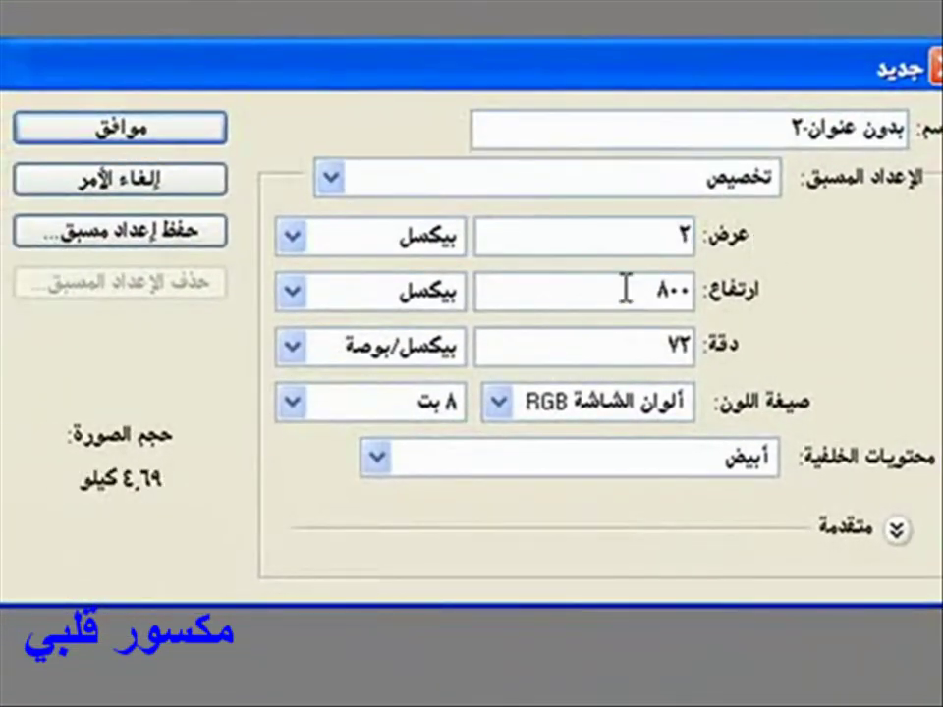
double_click(678, 293)
type("١")
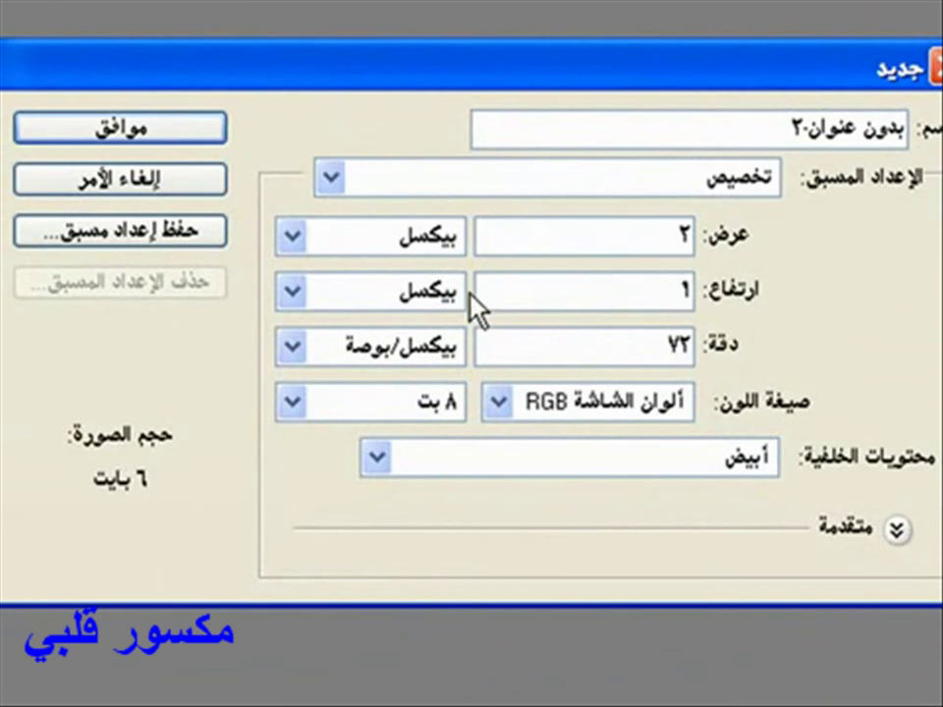
left_click(385, 456)
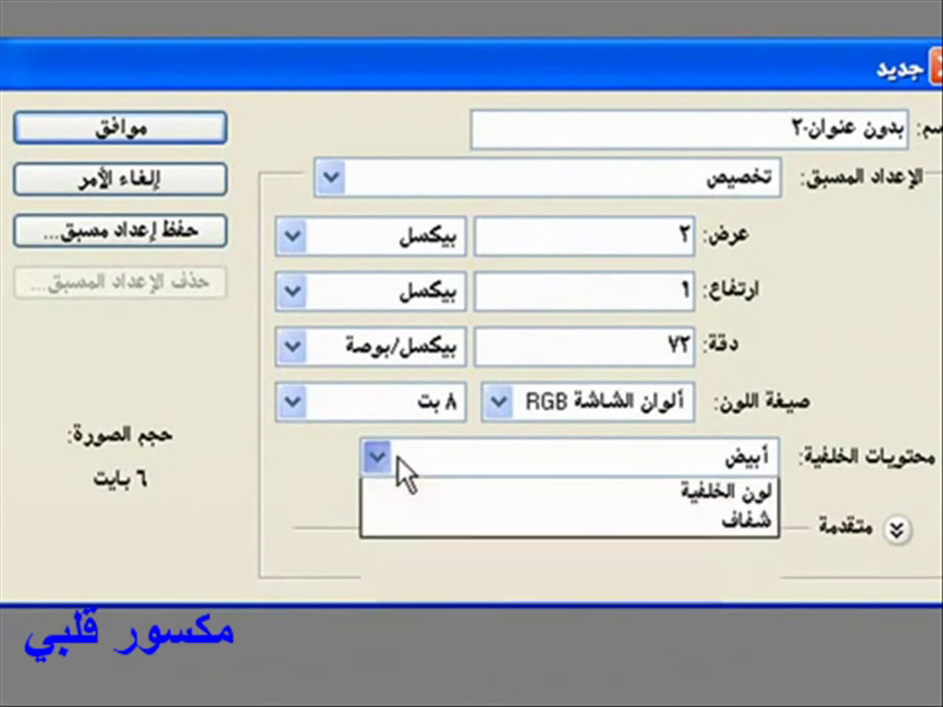
left_click(655, 499)
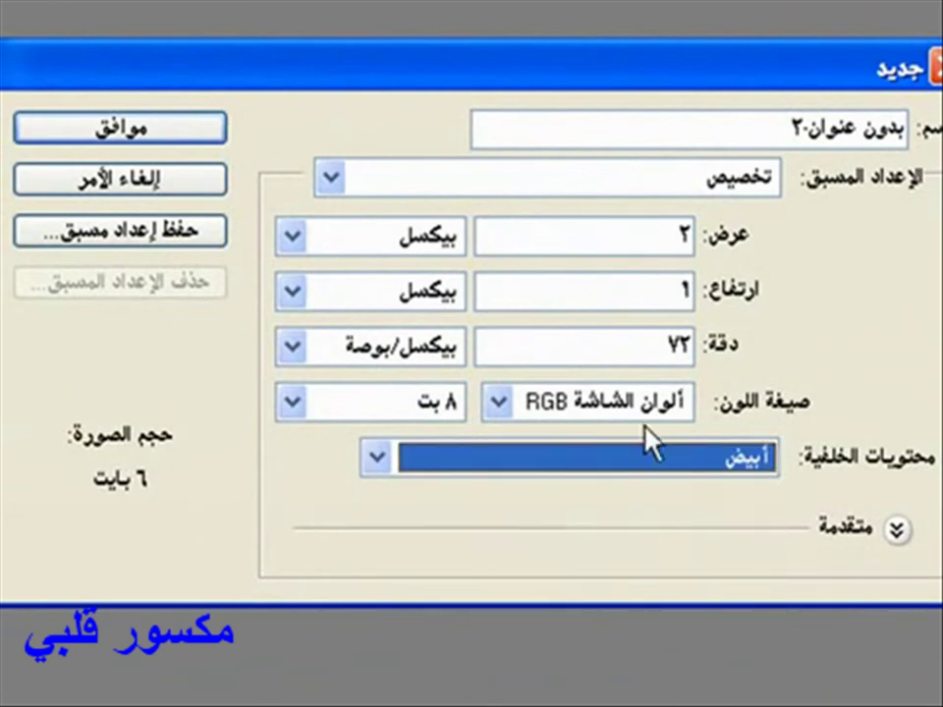
left_click(186, 129)
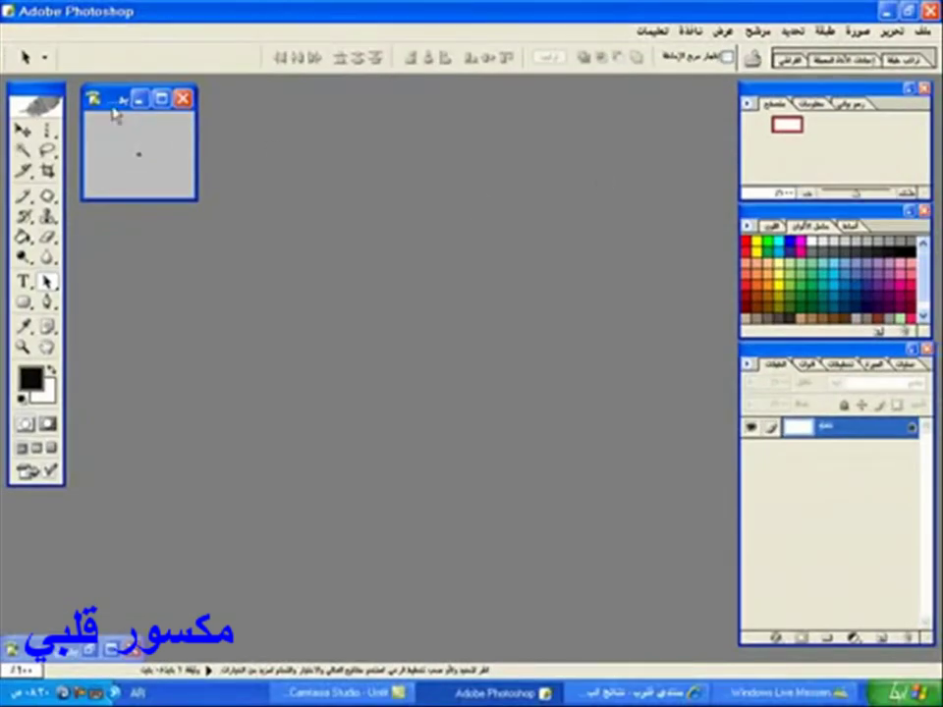
- Move the tiny 2 × 1 pixel image toward the middle of the workspace and activate the Pencil tool
left_click_drag(113, 108, 329, 182)
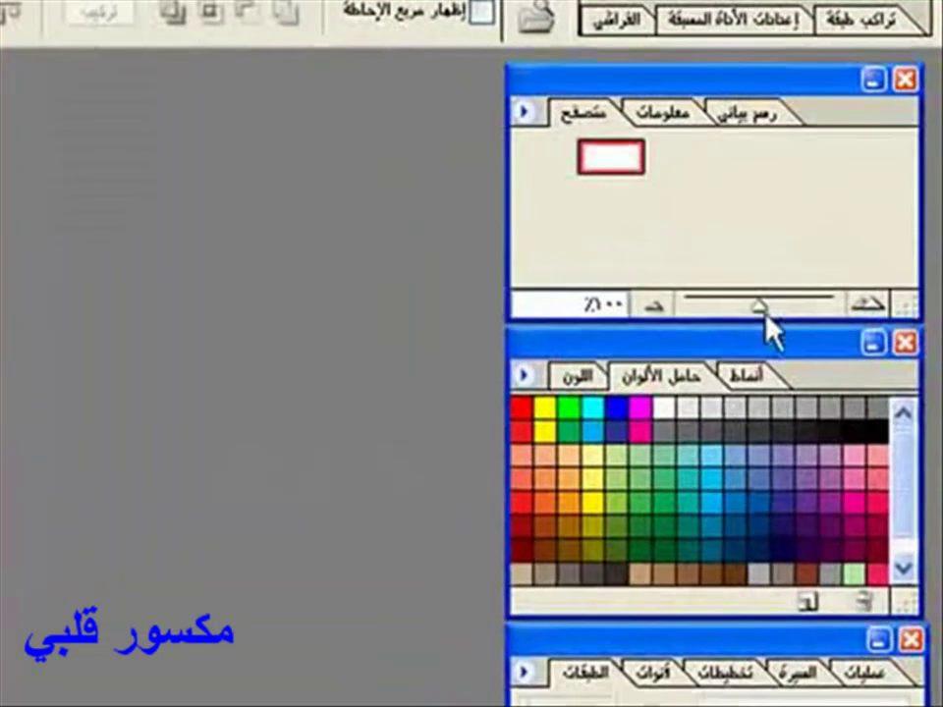
left_click_drag(757, 309, 848, 311)
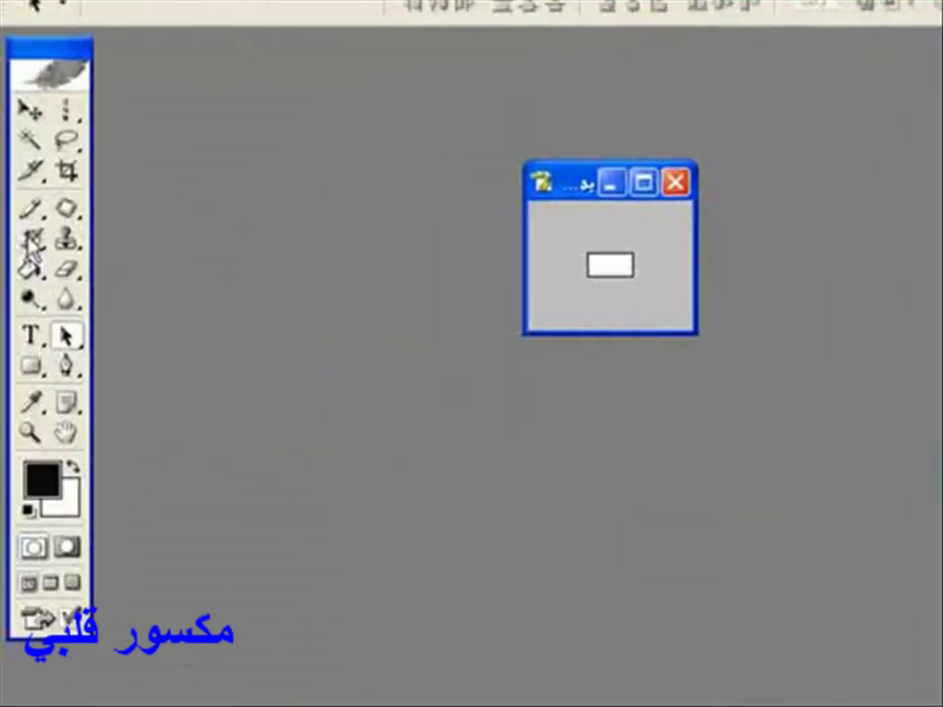
left_click(33, 209)
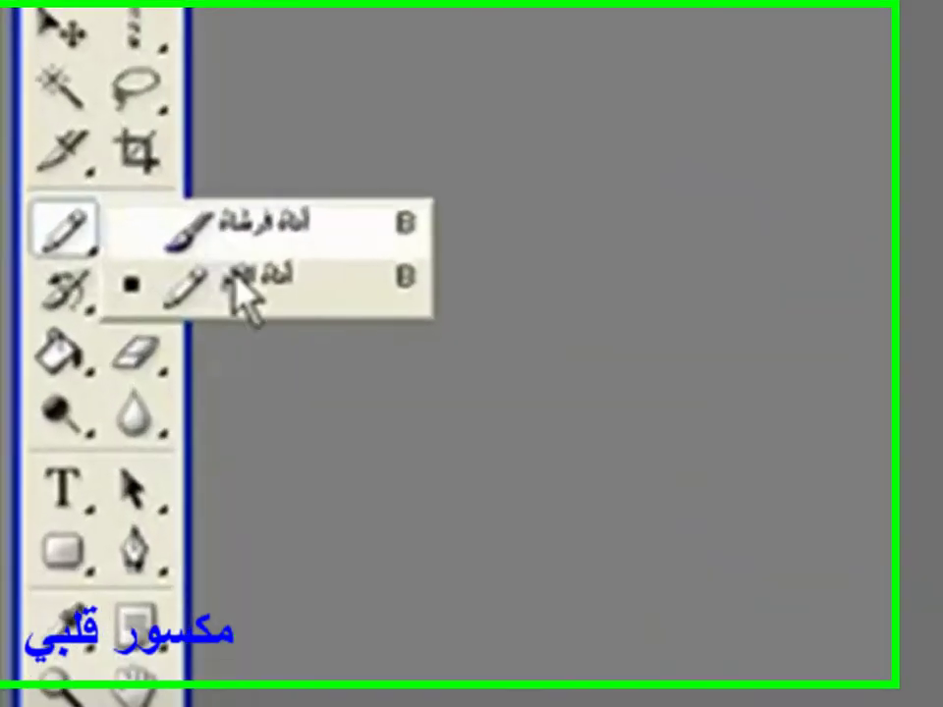
left_click(294, 295)
left_click(834, 278)
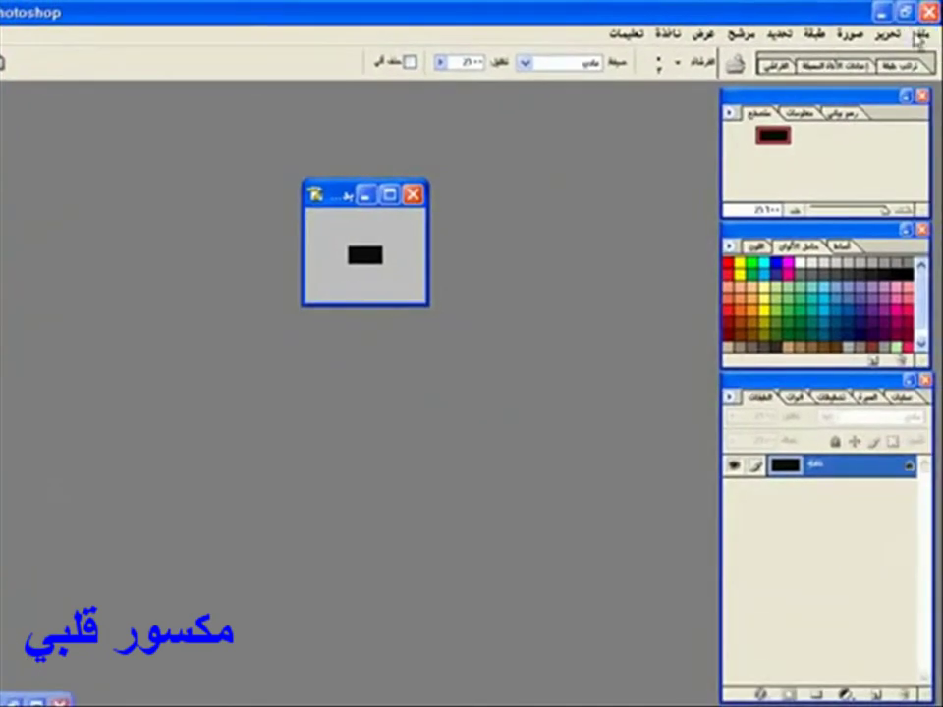
left_click(888, 35)
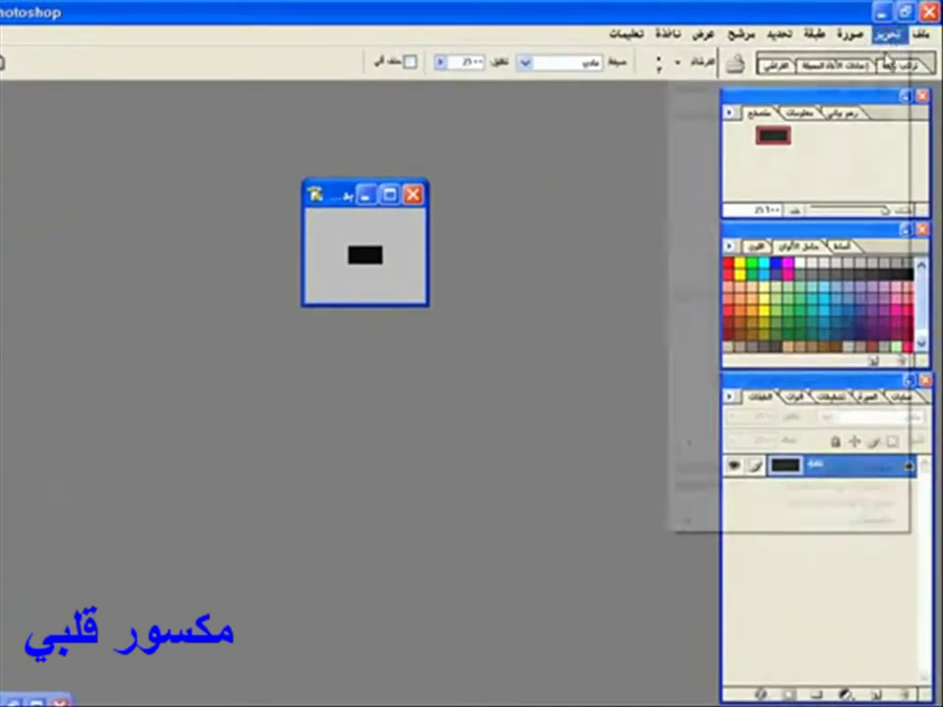
left_click(884, 89)
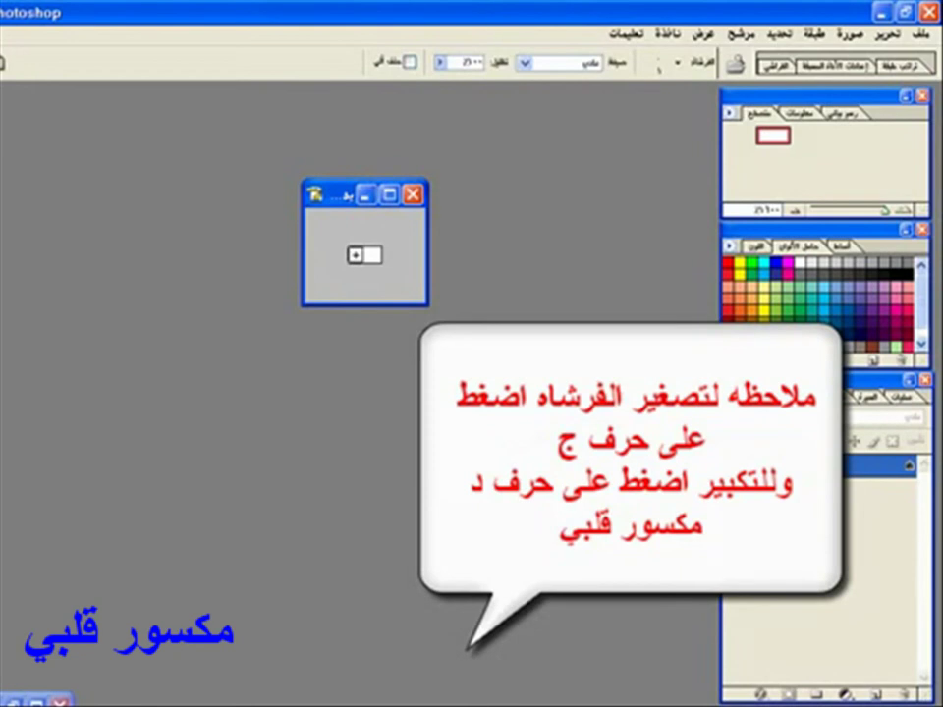
- Paint the image's left pixel black with a pencil size of 1 and define the image as a pattern named "١"
left_click(354, 254)
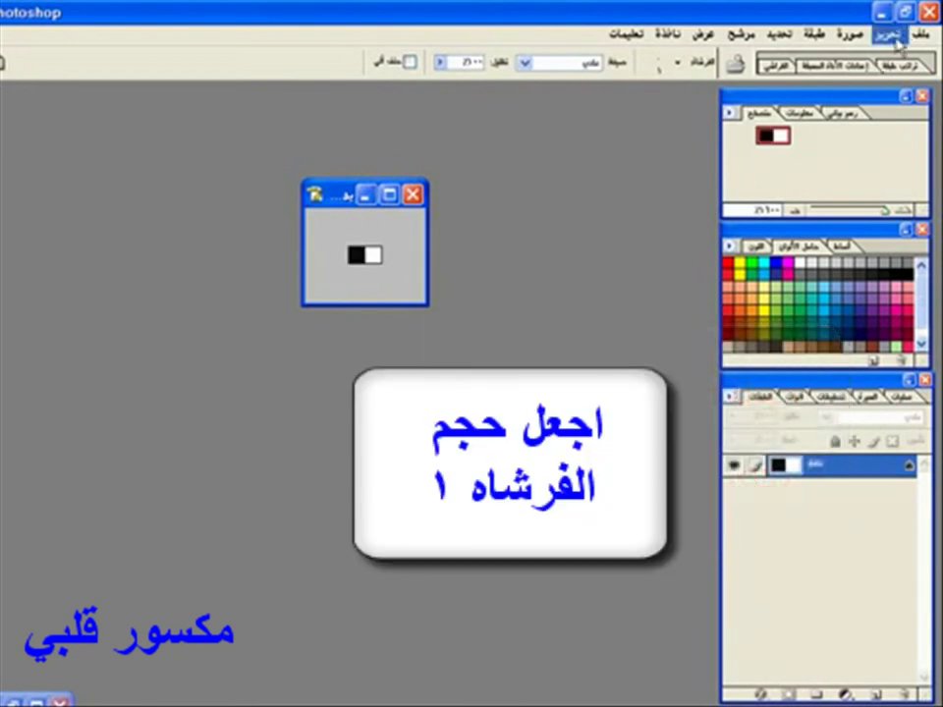
left_click(896, 39)
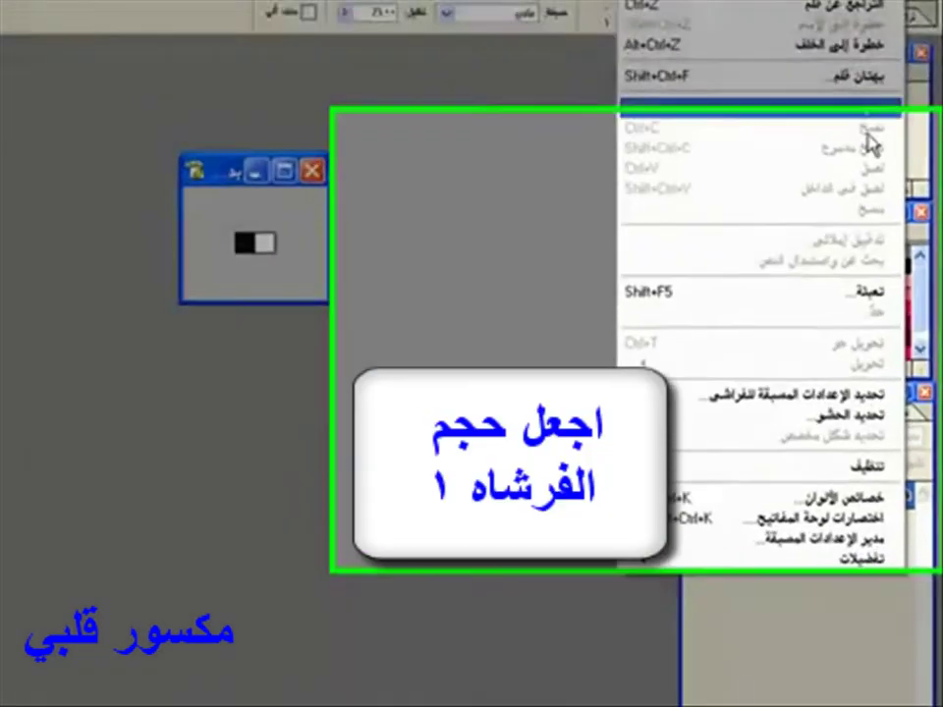
left_click(818, 475)
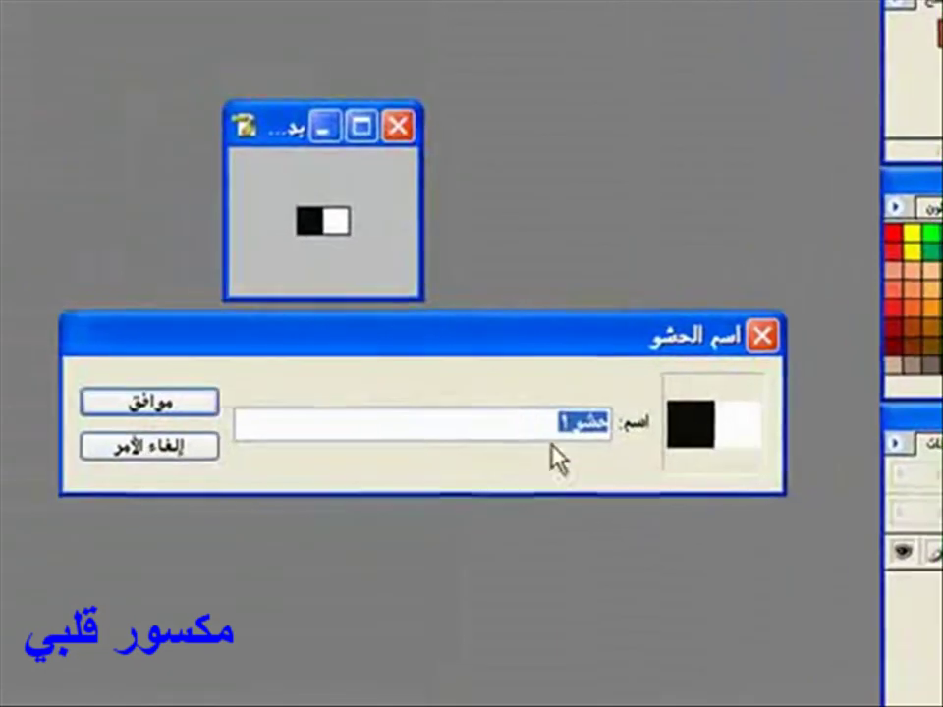
type("١")
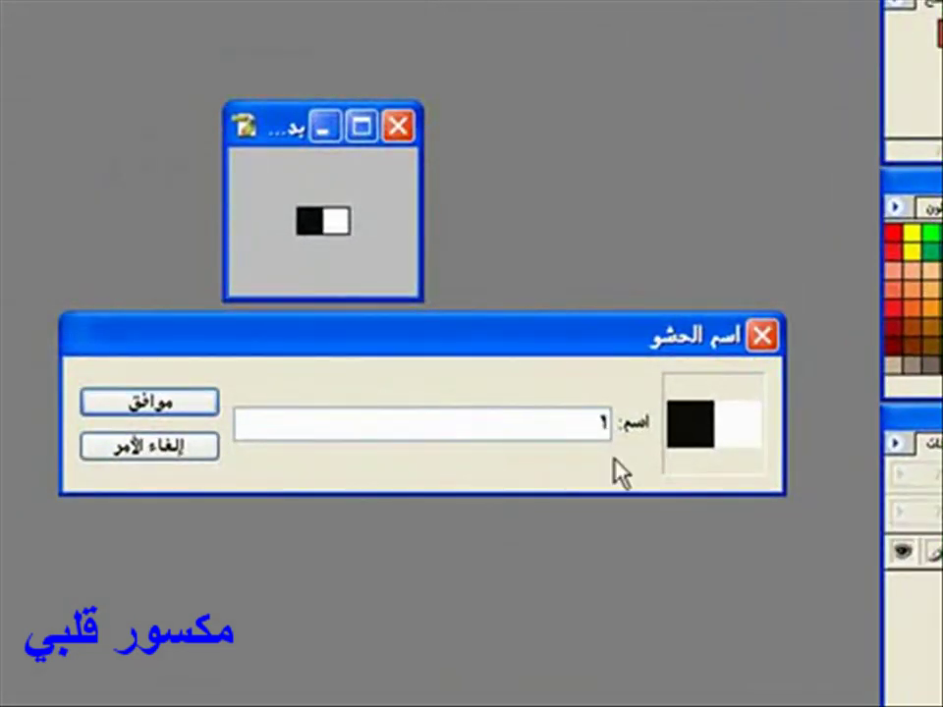
left_click(196, 408)
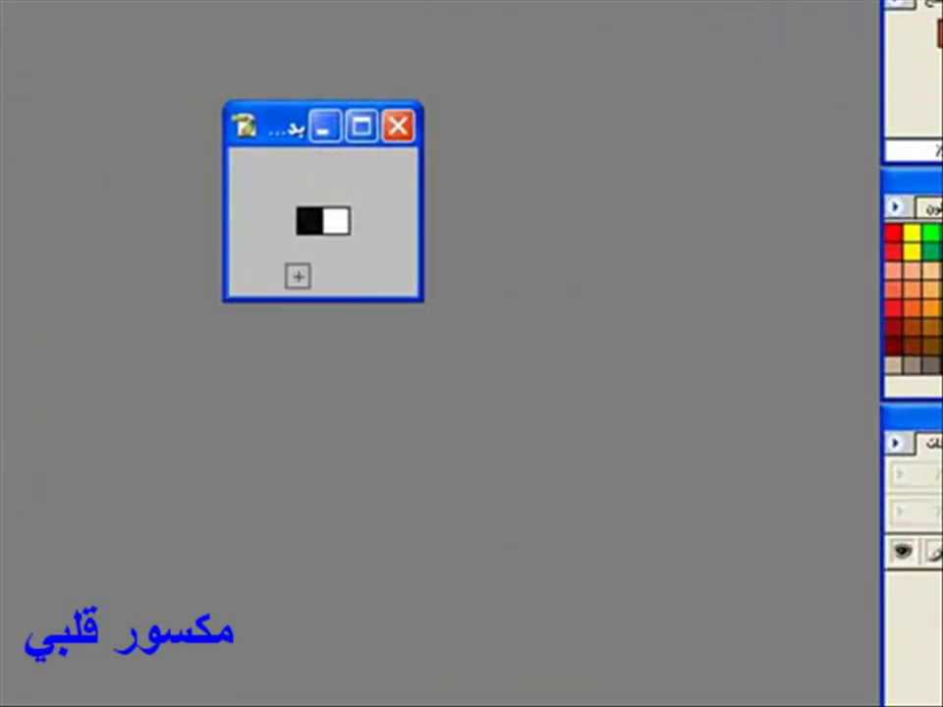
- Close the horizontal pattern image and create a new document 1 pixel wide and 2 pixels high with a white background
left_click(398, 126)
left_click(390, 293)
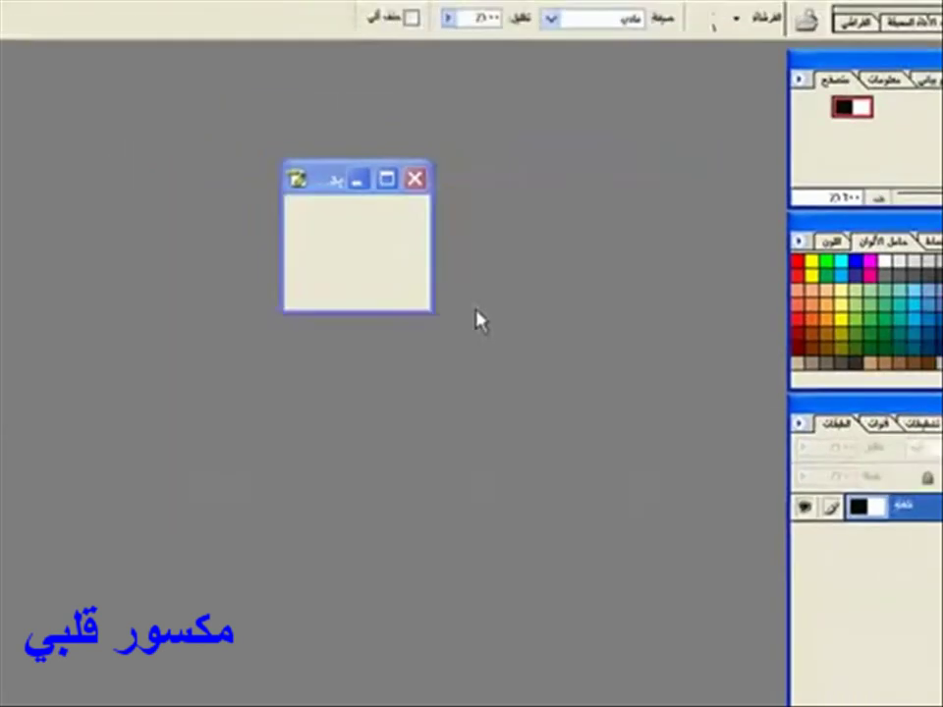
left_click(941, 36)
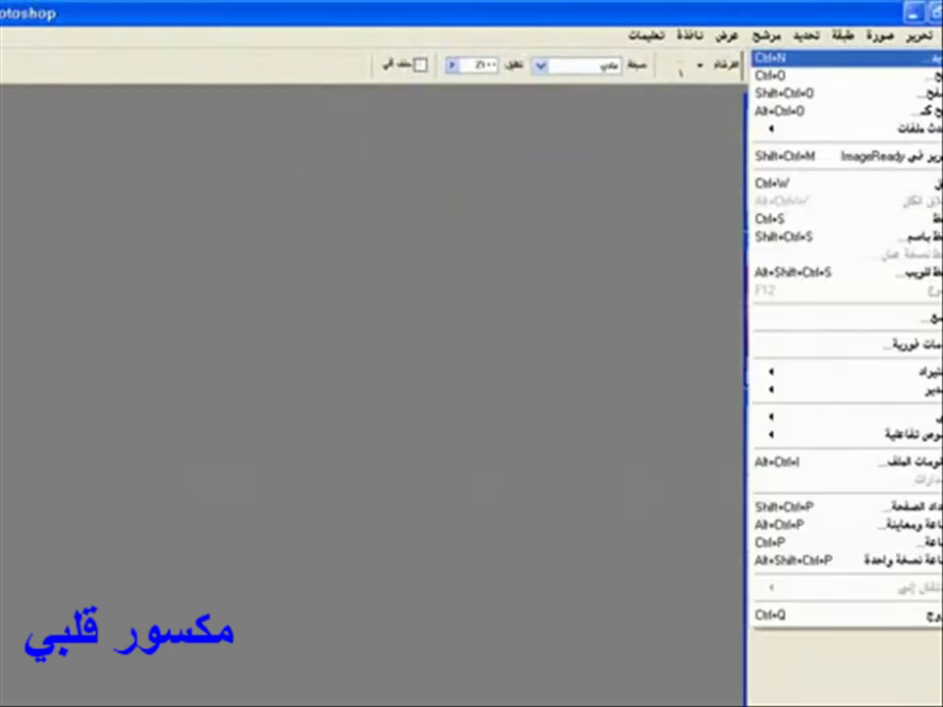
left_click(923, 57)
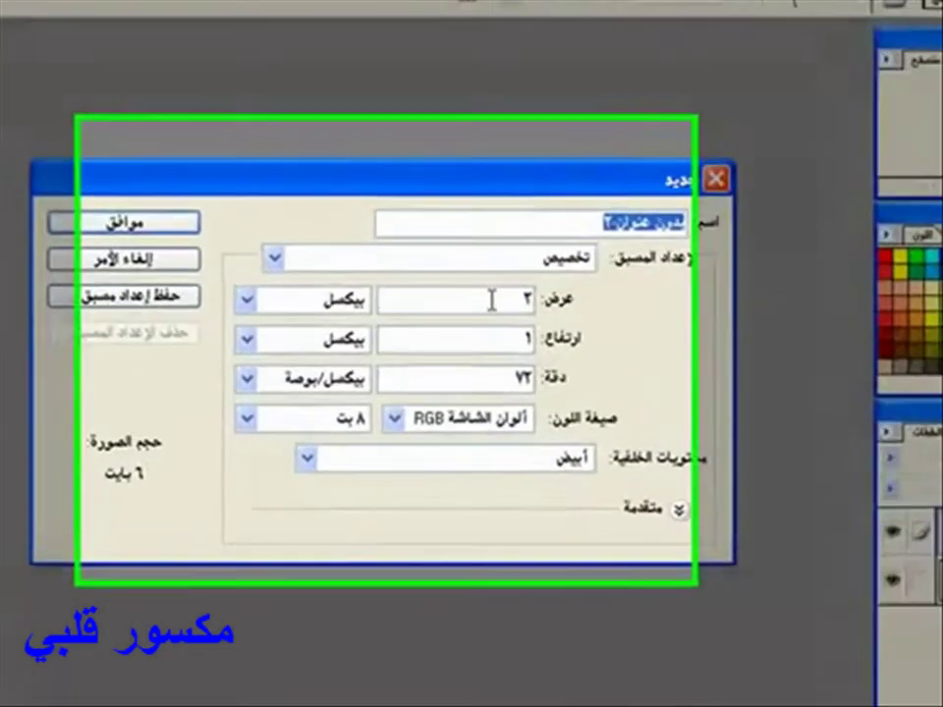
type("1")
key("Tab")
type("2")
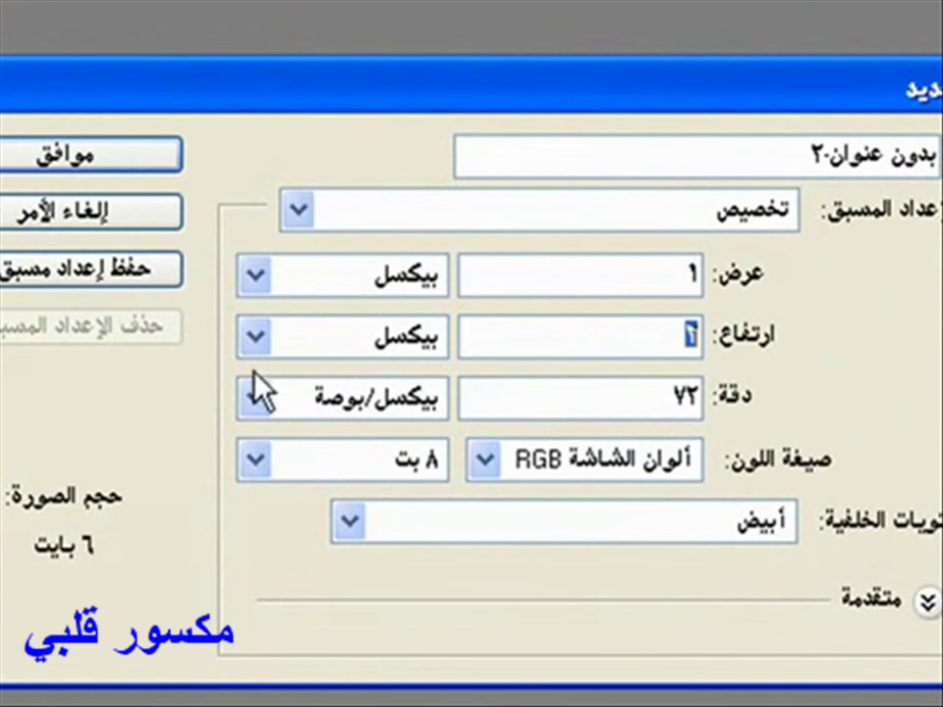
left_click(372, 521)
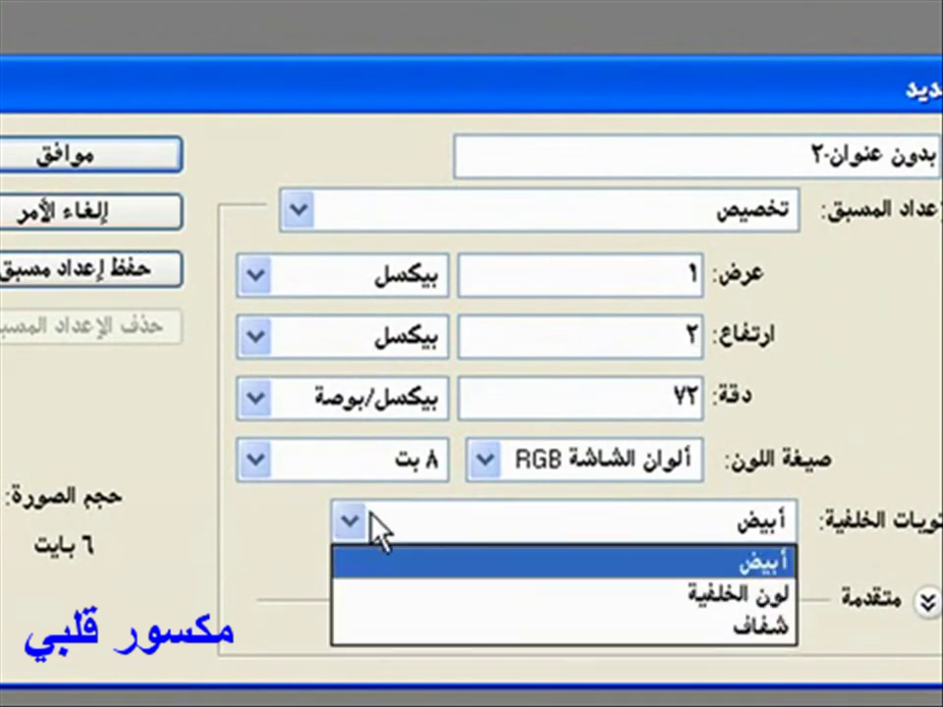
left_click(373, 521)
left_click(128, 169)
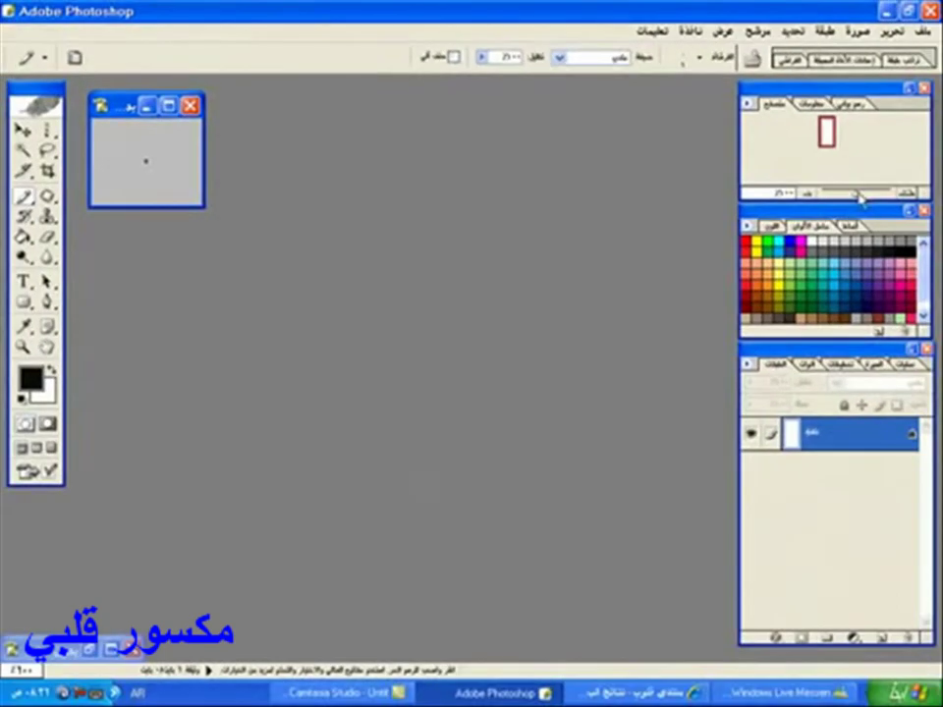
left_click_drag(861, 196, 900, 202)
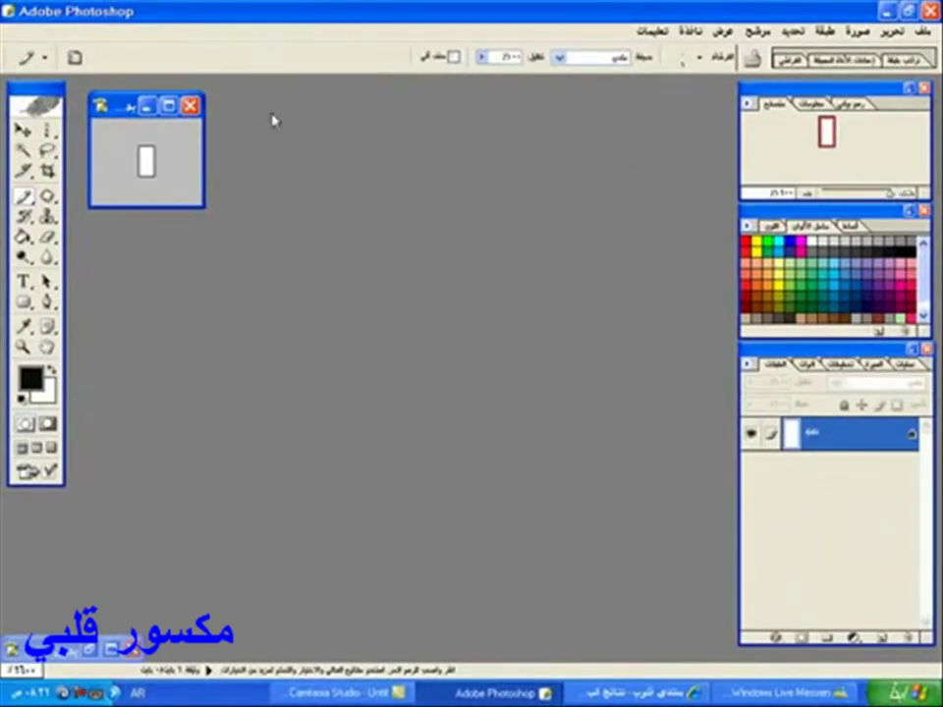
- Move the tiny 1 × 2 pixel image toward the middle of the workspace and paint its lower pixel black
left_click_drag(120, 113, 299, 200)
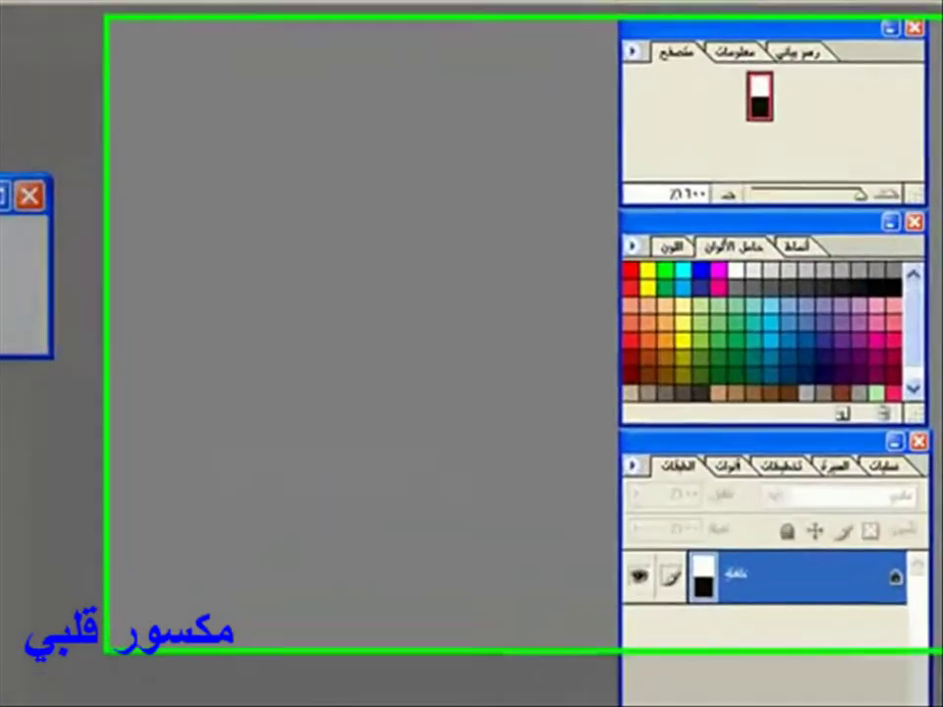
left_click(893, 31)
left_click(807, 339)
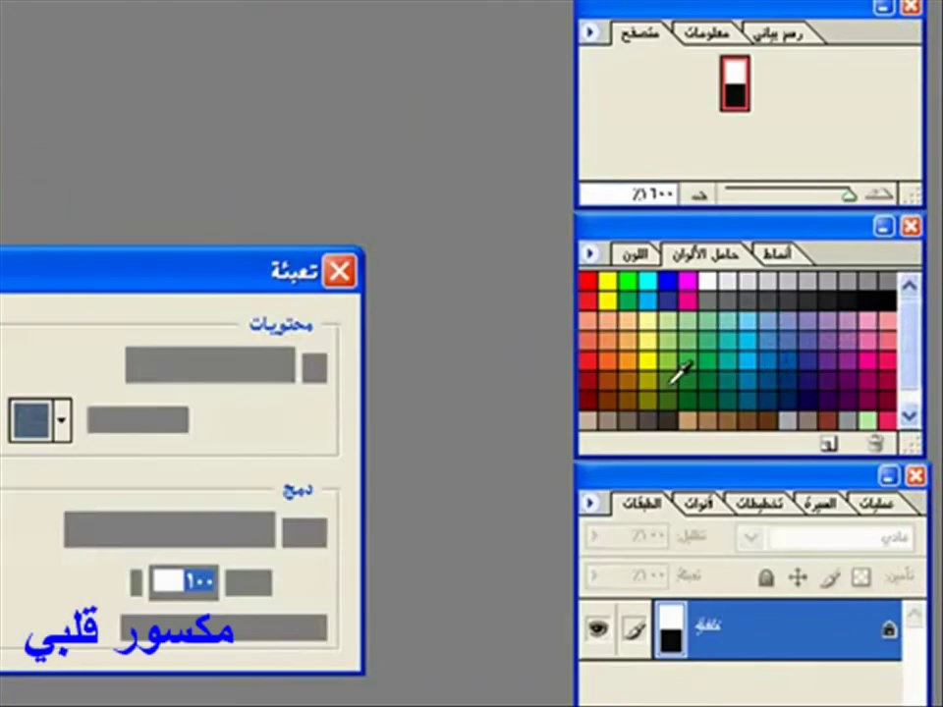
key("Escape")
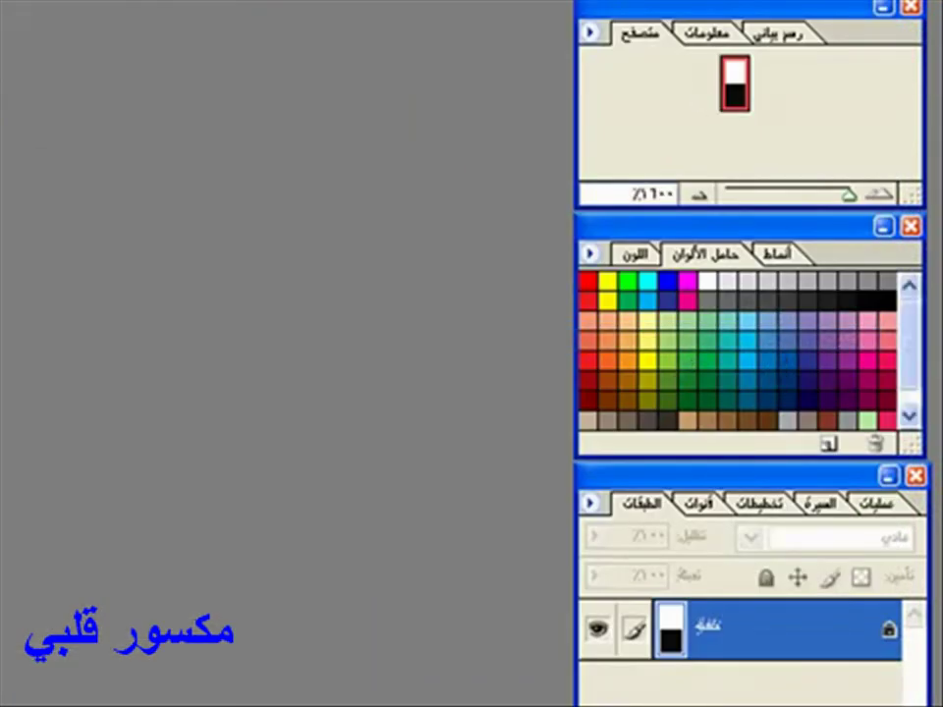
- Define the vertical black-and-white image as a pattern named "٢" and close the image
left_click(862, 2)
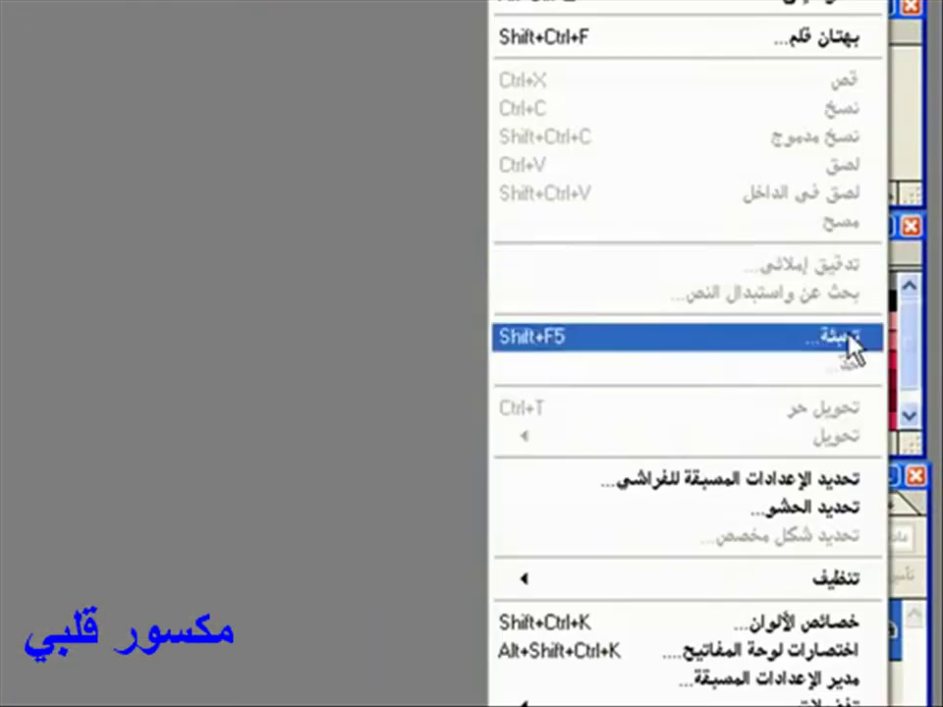
left_click(829, 510)
type("2")
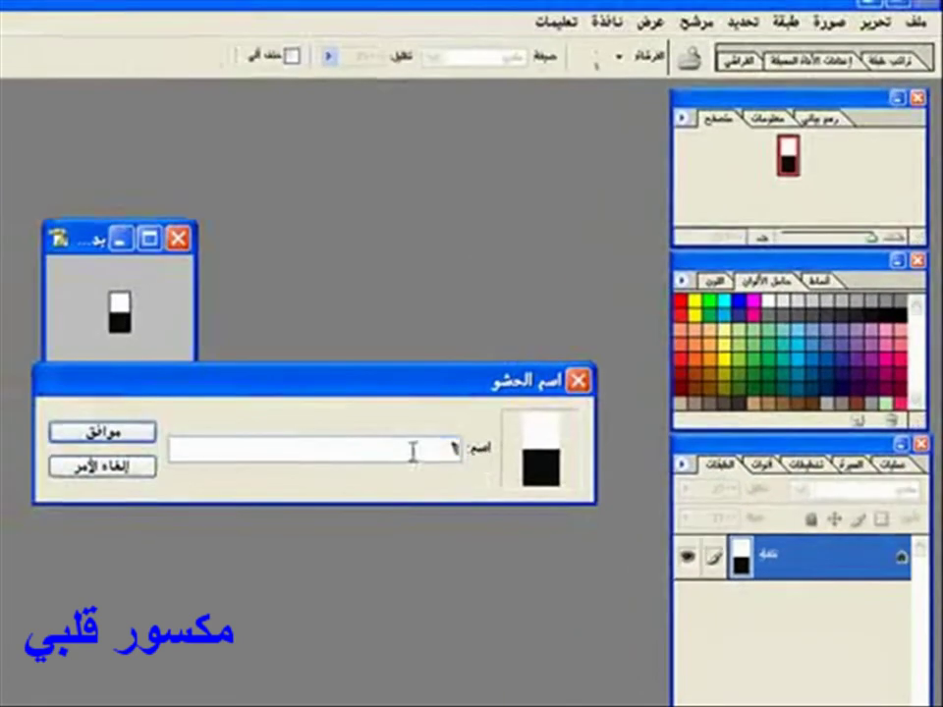
left_click(143, 433)
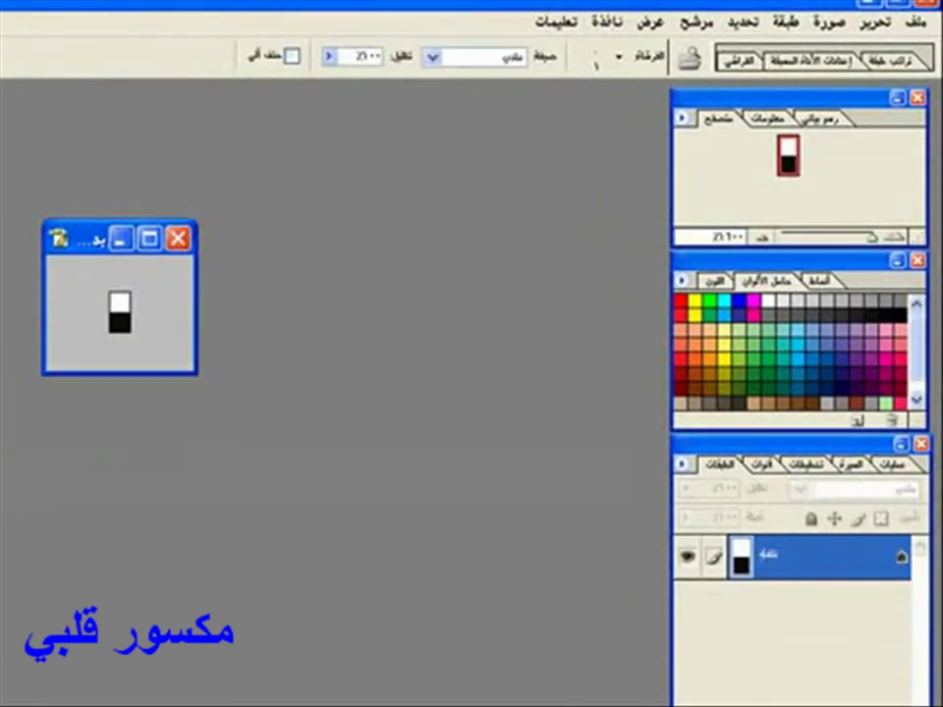
left_click(178, 239)
left_click(321, 350)
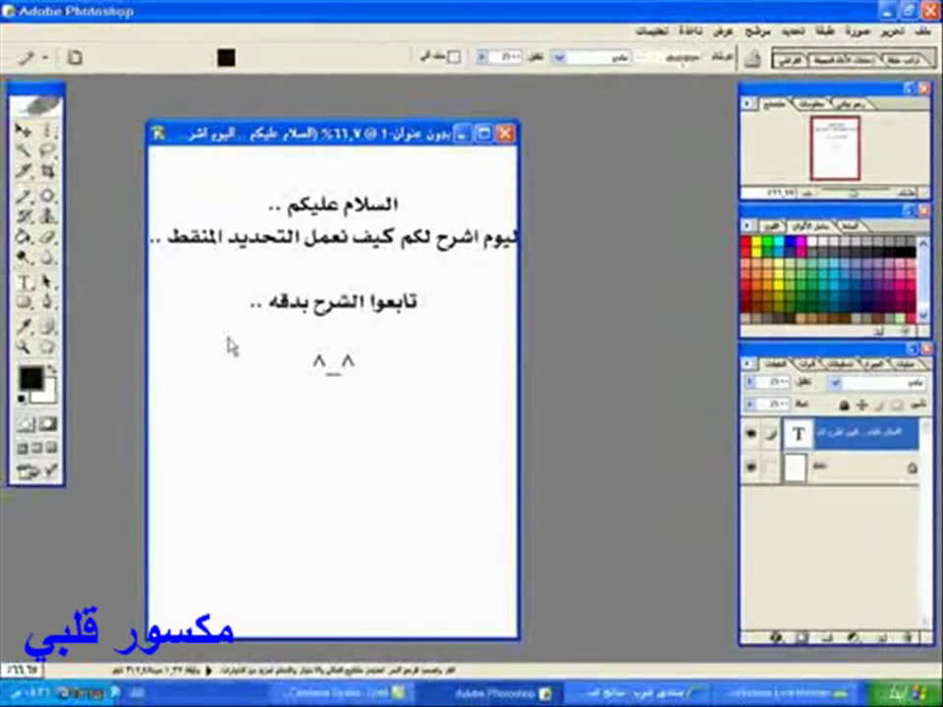
- Replace all of the introductory text in the document with "الان طيق الدرس"
key("t")
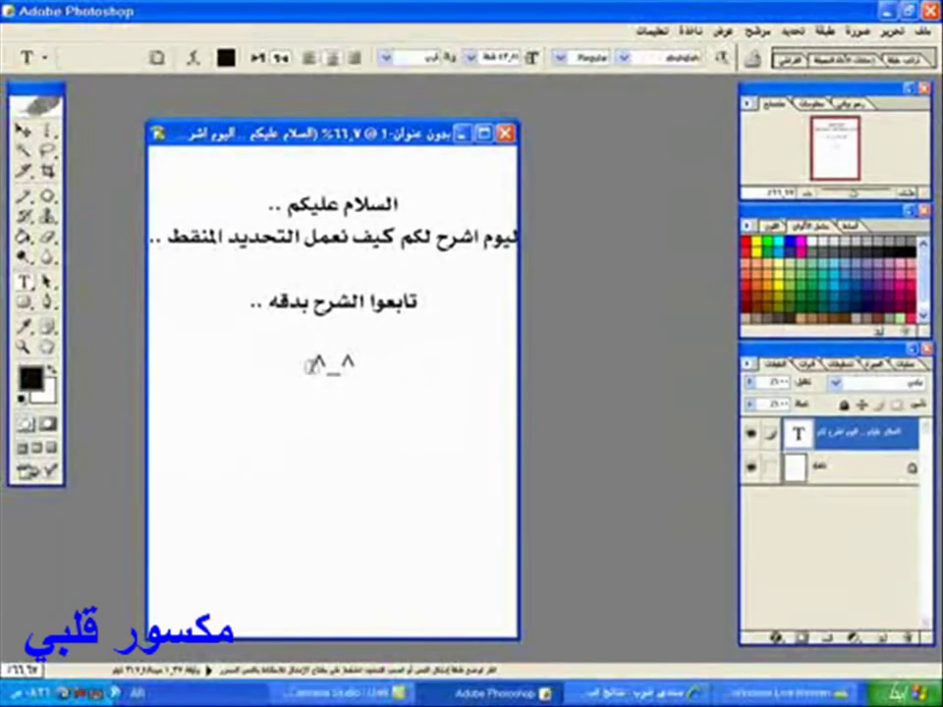
left_click(312, 364)
key("ctrl+a")
key("Delete")
type("ال")
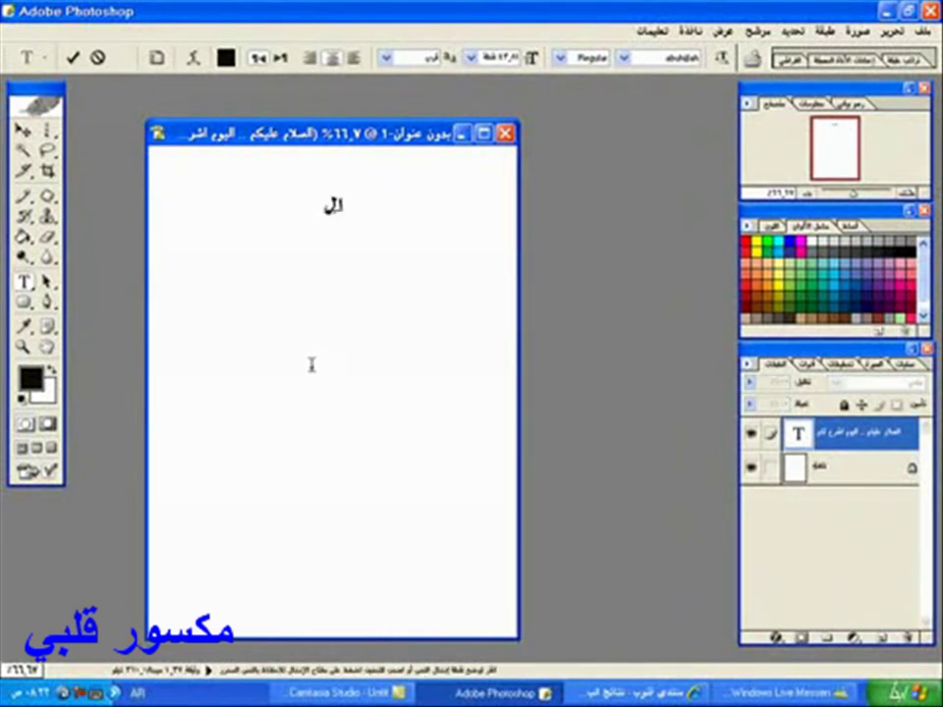
type("جن طيق الدرس")
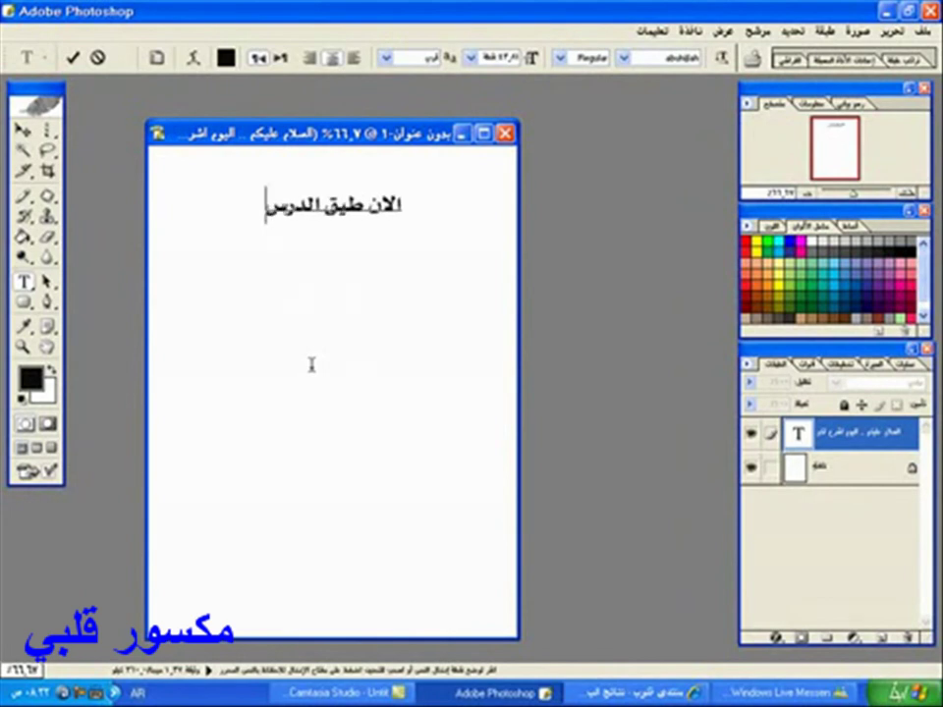
left_click(46, 282)
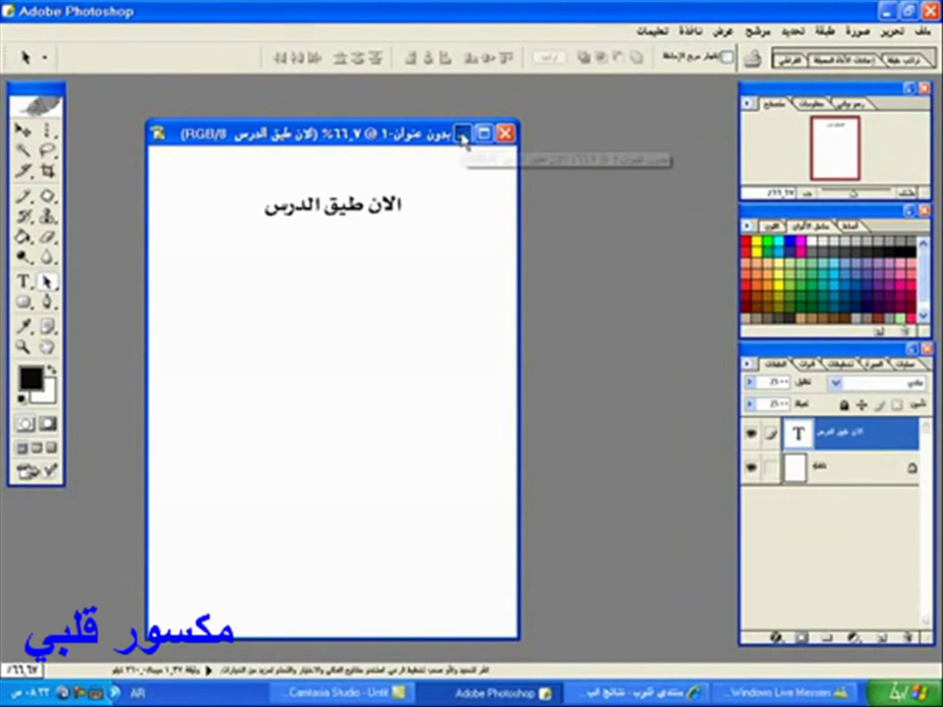
- Correct the middle word of the text to "طبق" so the line reads "الان طبق الدرس"
left_click(22, 281)
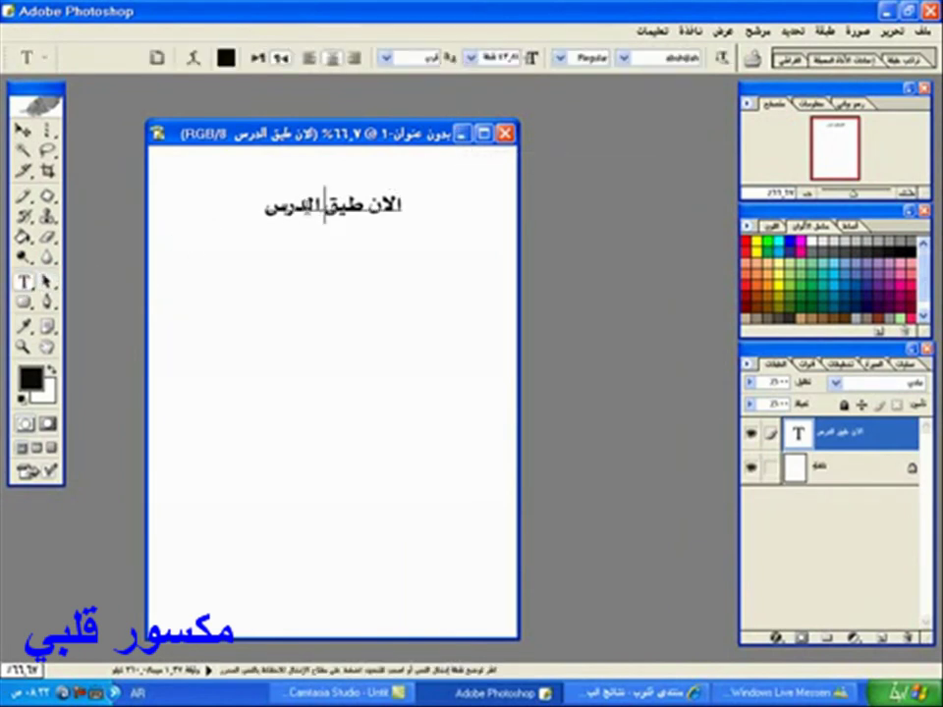
left_click(324, 209)
key("BackSpace")
key("BackSpace")
type("بق")
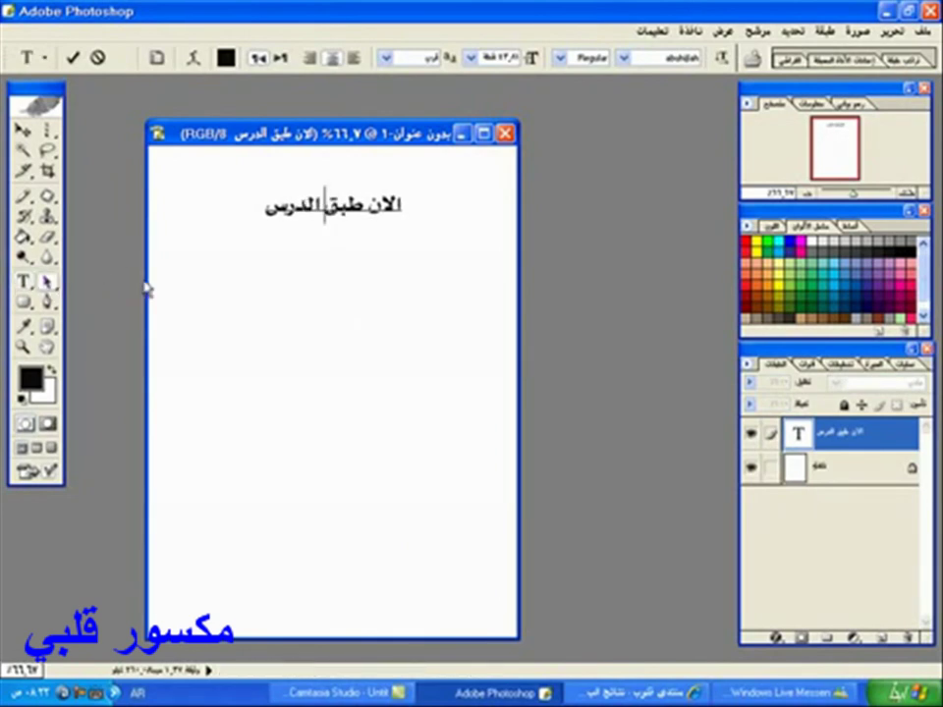
left_click(47, 284)
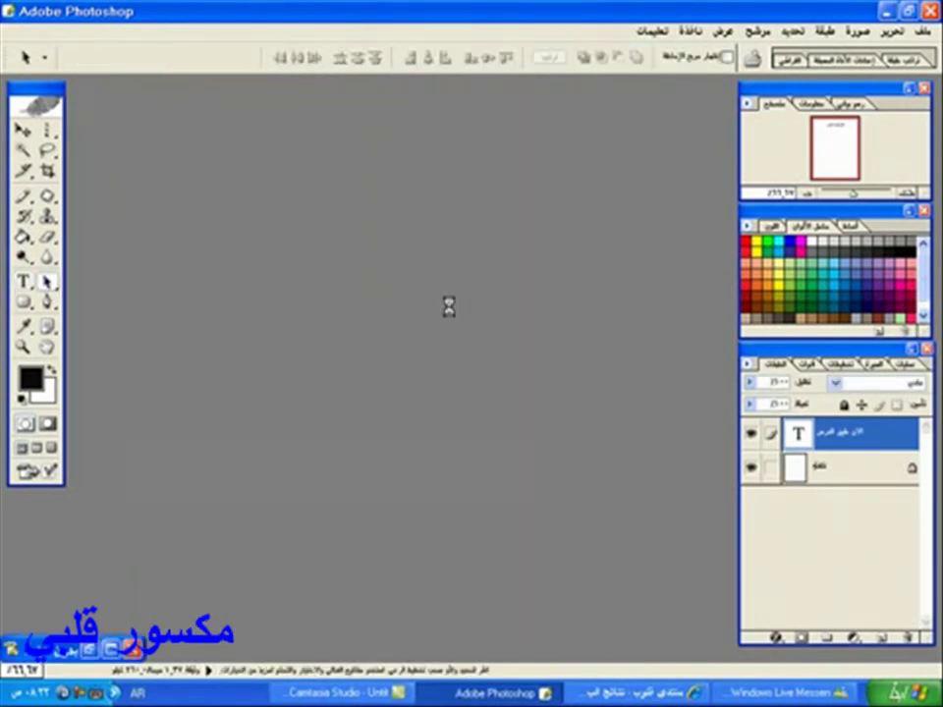
- Browse the صور عامه folder as thumbnails, open the image bvcxghjk21, and enlarge its window around the picture
double_click(448, 307)
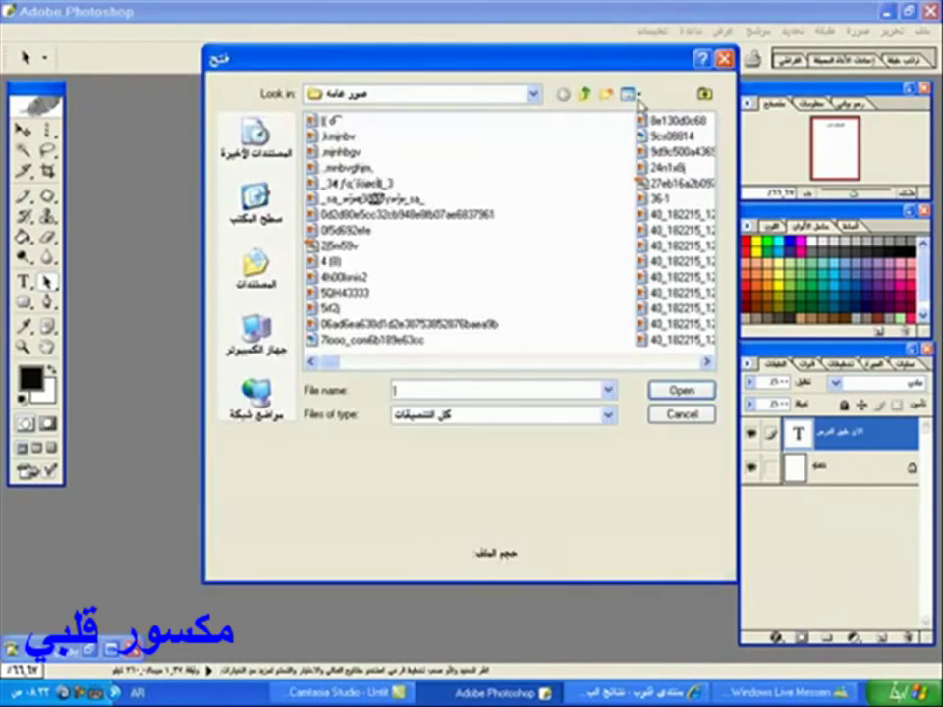
left_click(642, 96)
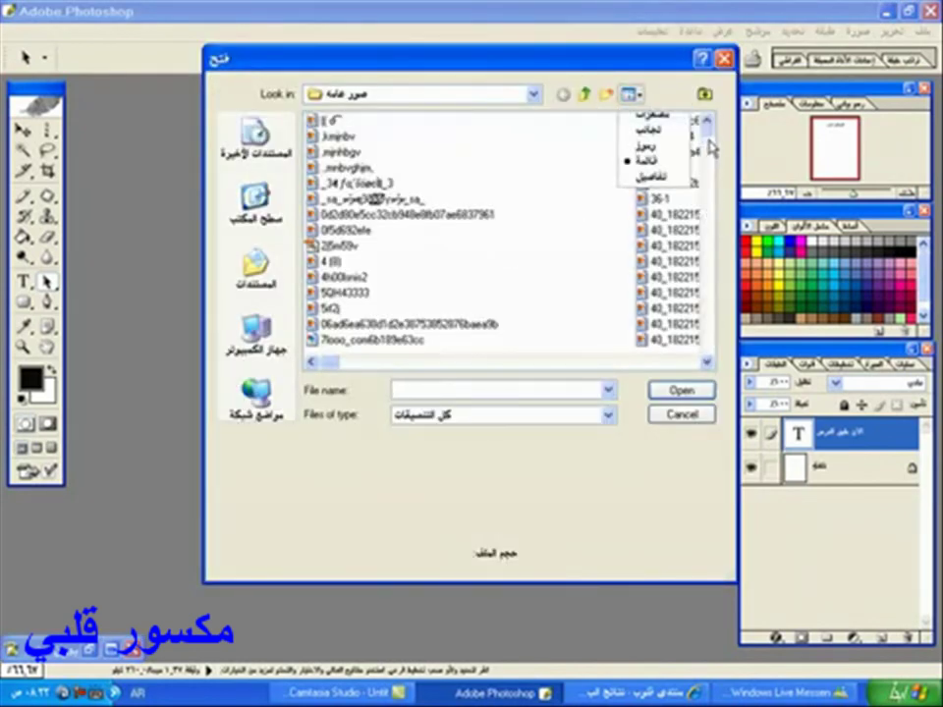
left_click(693, 110)
left_click_drag(709, 135, 709, 169)
scroll(713, 186, "down", 10)
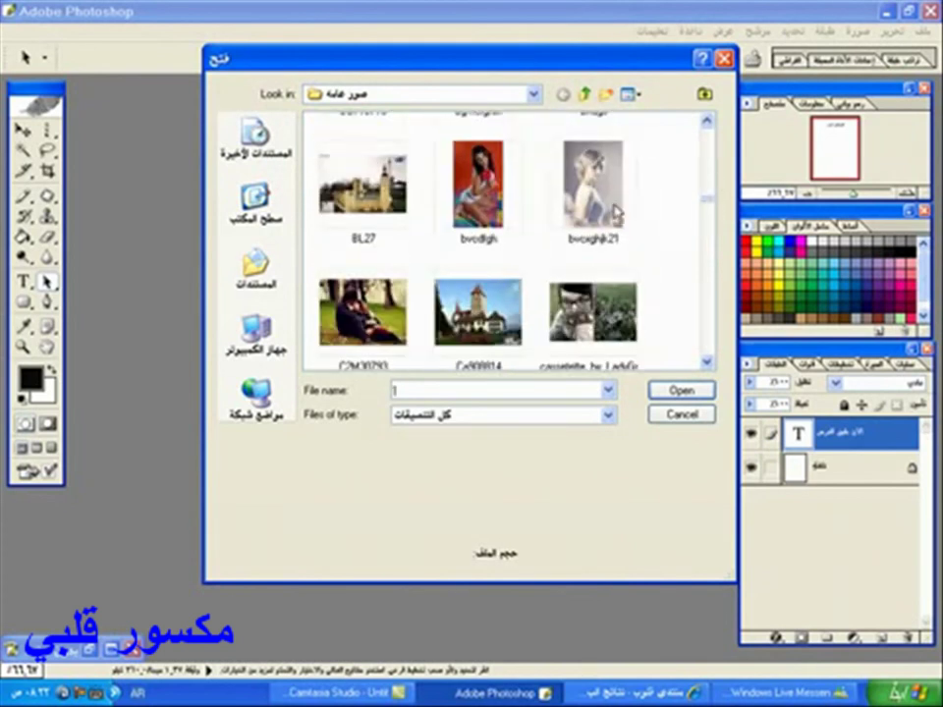
left_click(594, 185)
left_click(682, 390)
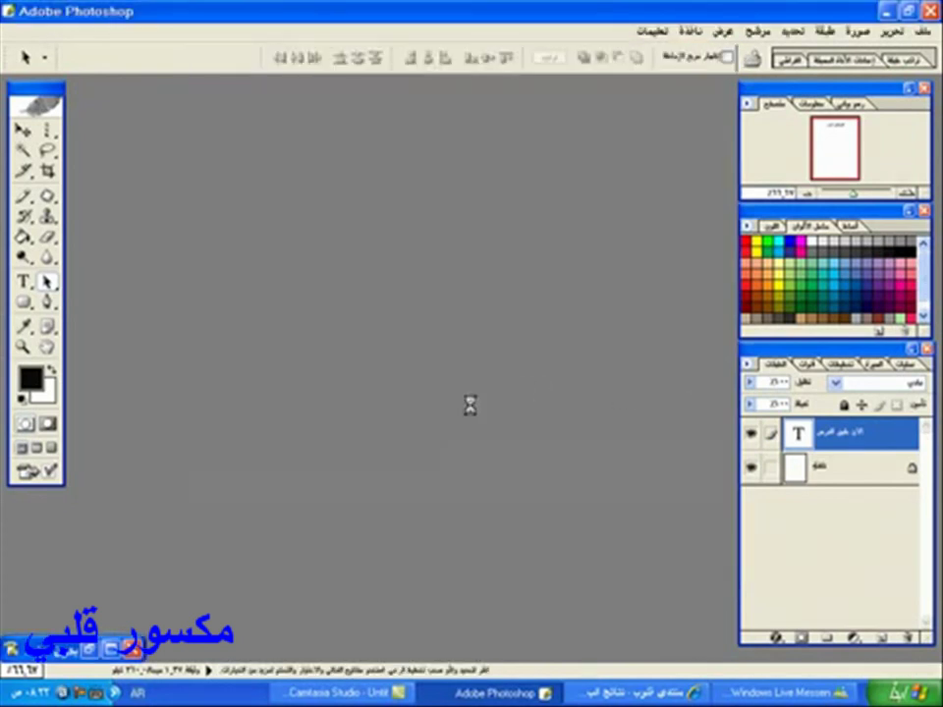
left_click_drag(414, 600, 573, 640)
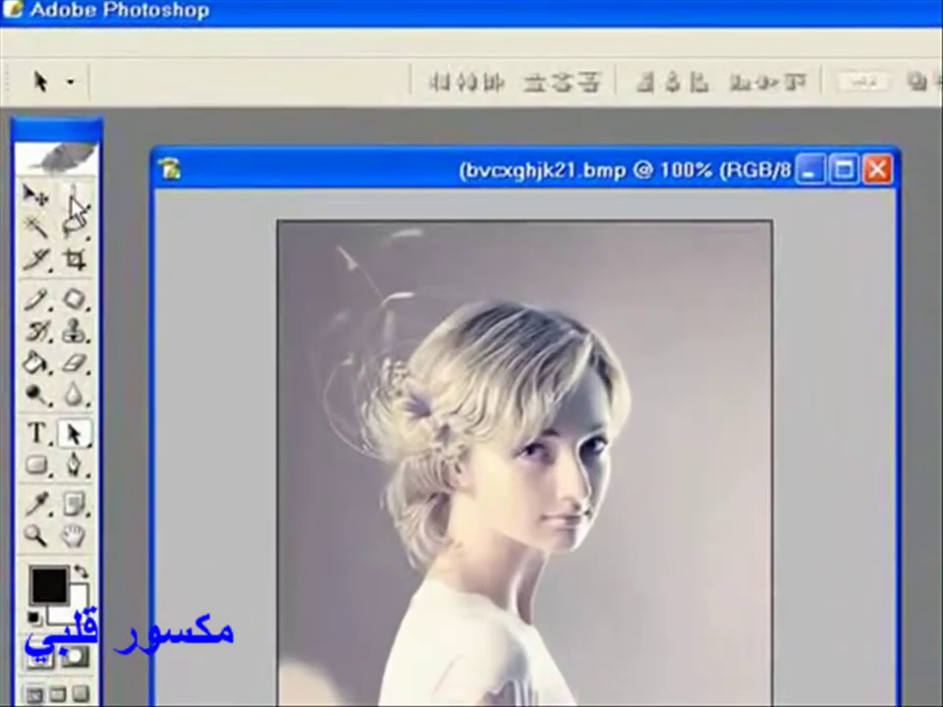
- Select the one-pixel columns along the picture's left and right edges using the Single Column Marquee in add-to-selection mode
left_click(46, 131)
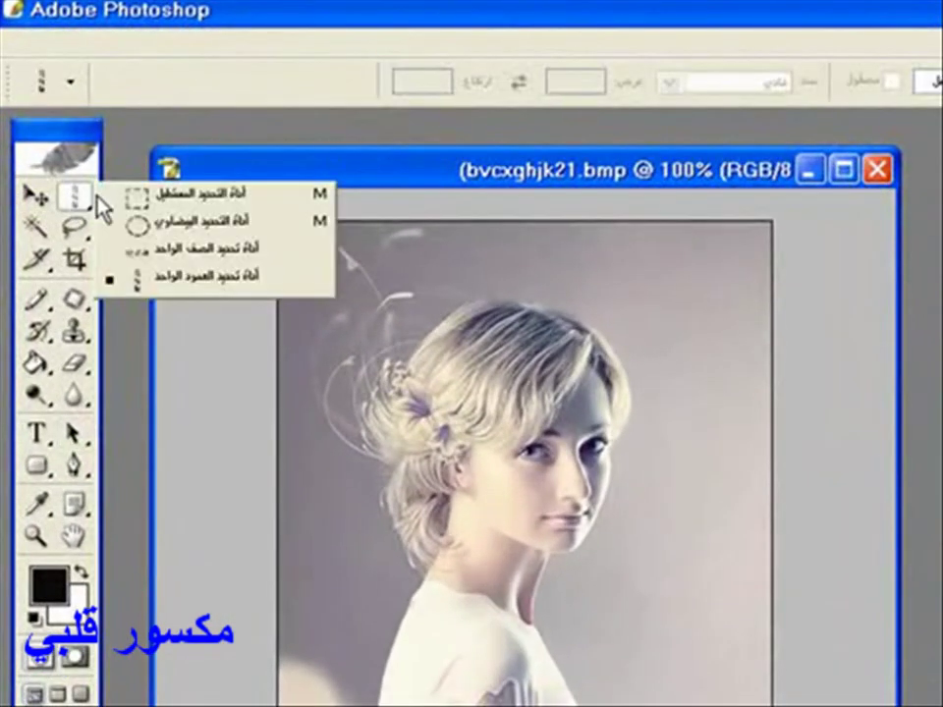
left_click(135, 279)
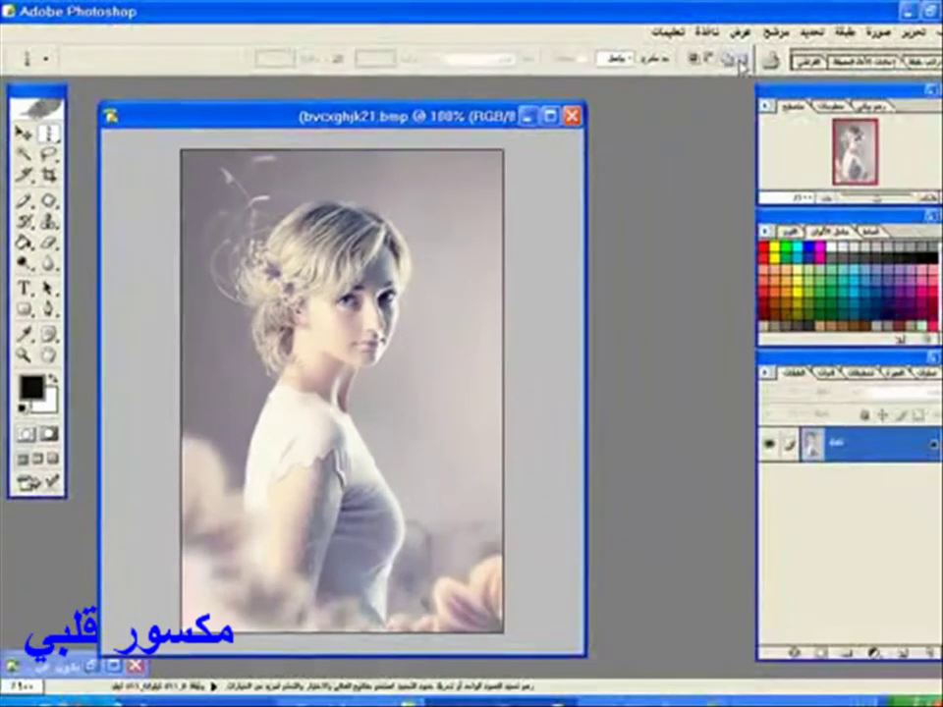
left_click(727, 59)
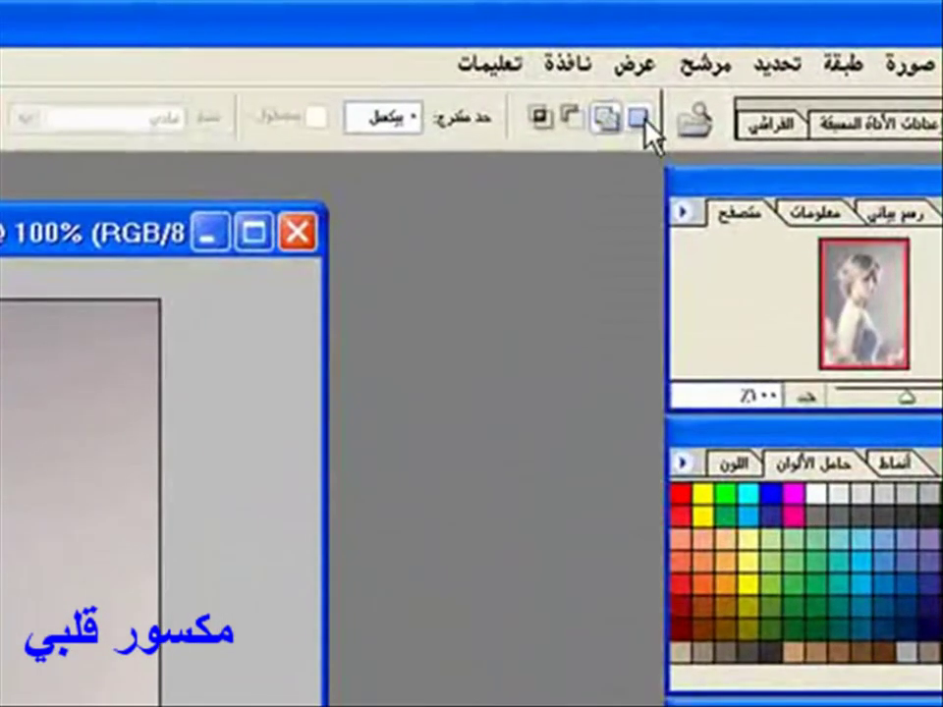
left_click(742, 60)
left_click(607, 117)
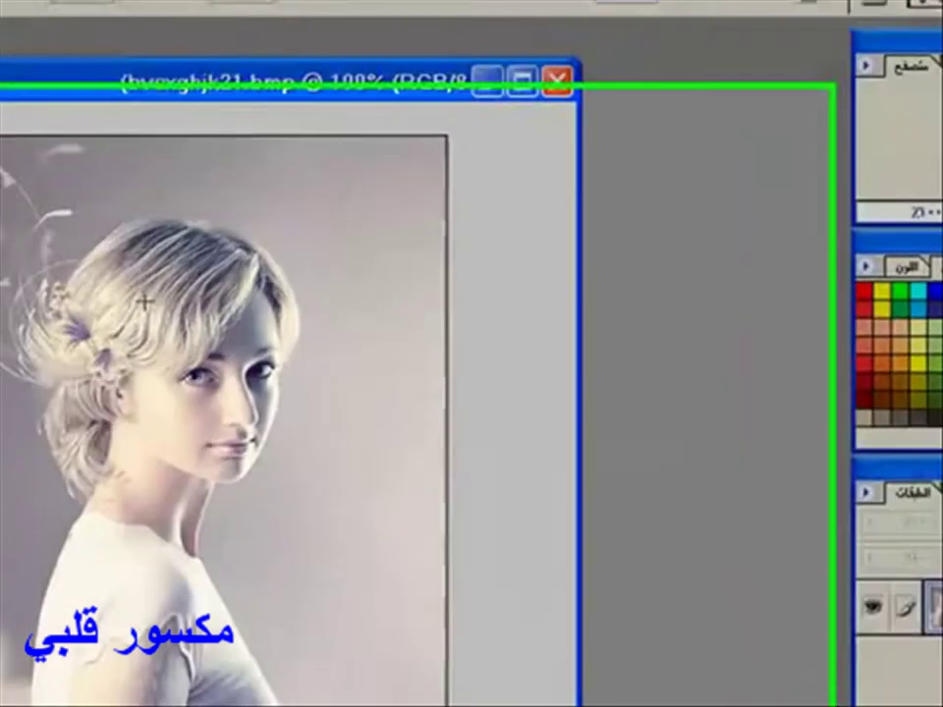
left_click_drag(350, 180, 247, 180)
left_click(174, 154)
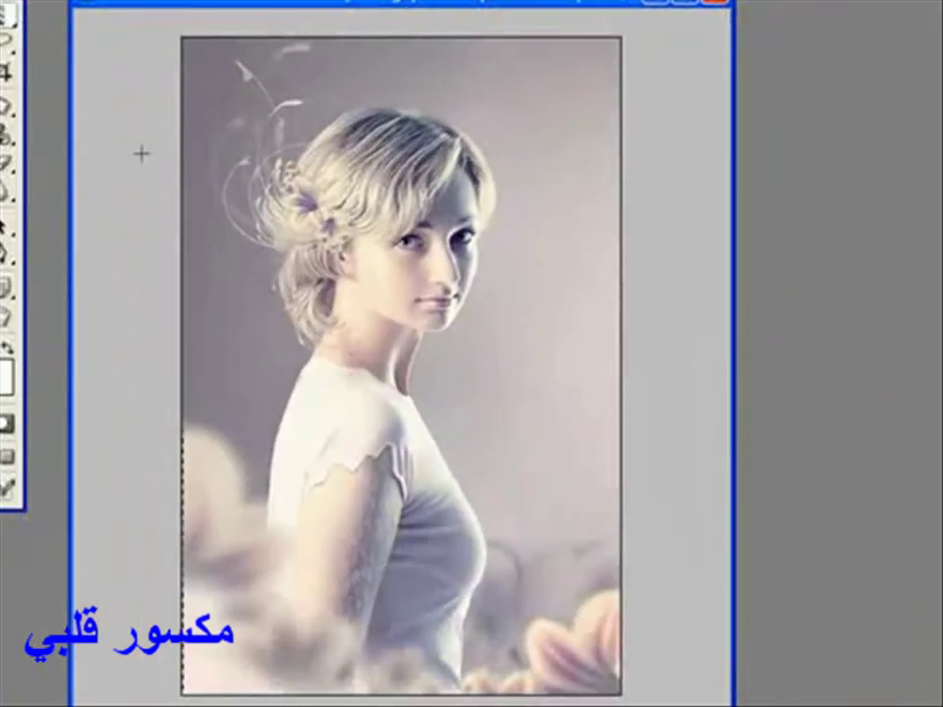
left_click(521, 124)
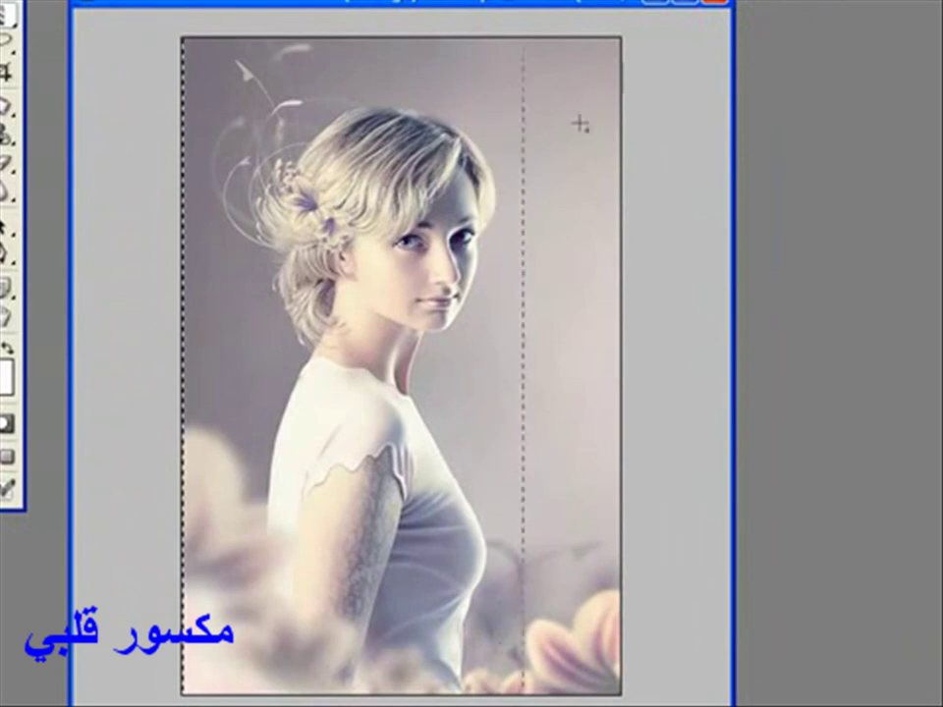
left_click(633, 133)
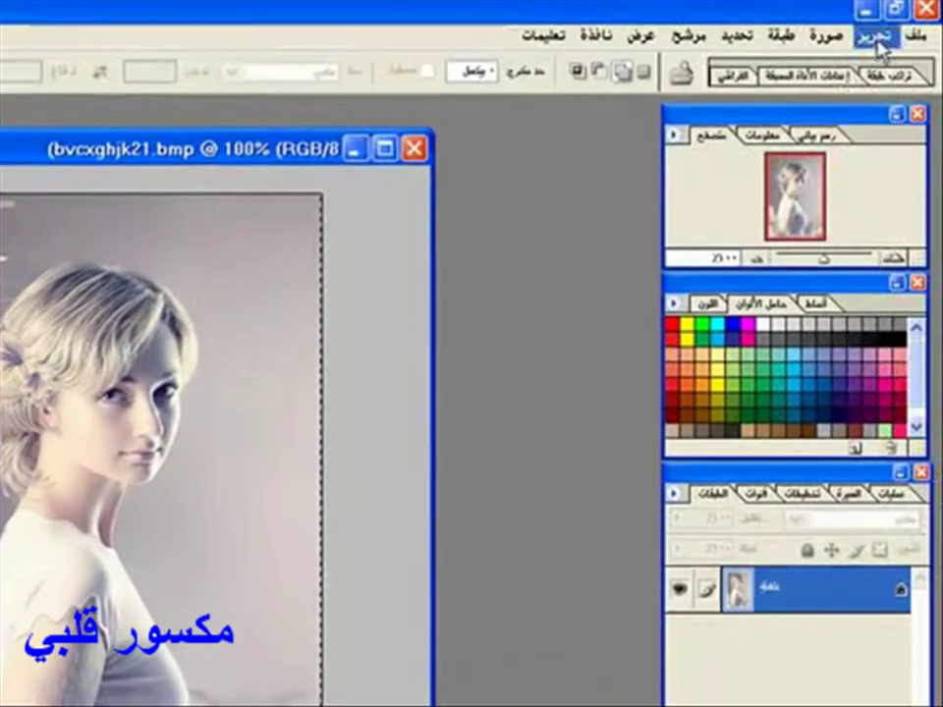
- Fill the selected edge columns with the vertical black-and-white pattern and clear the selection
left_click(905, 36)
left_click(845, 369)
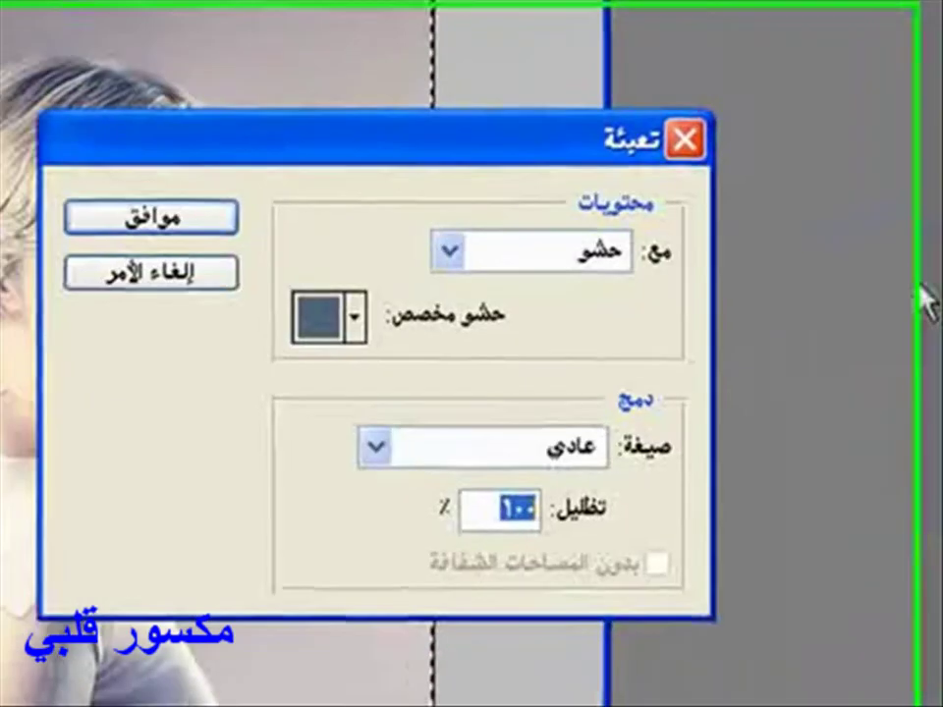
left_click(387, 308)
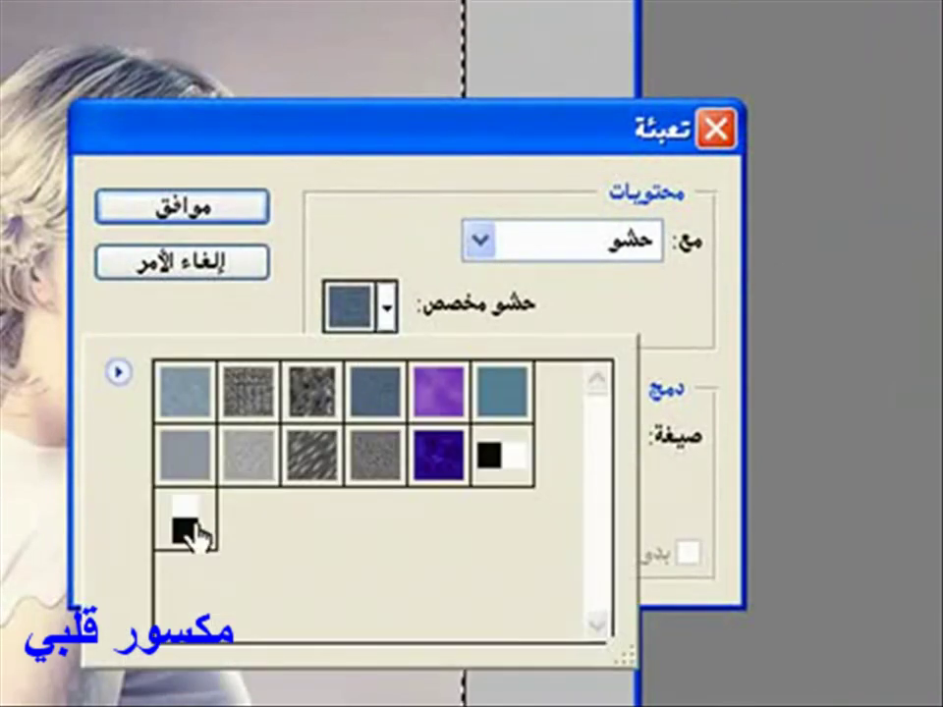
left_click(201, 536)
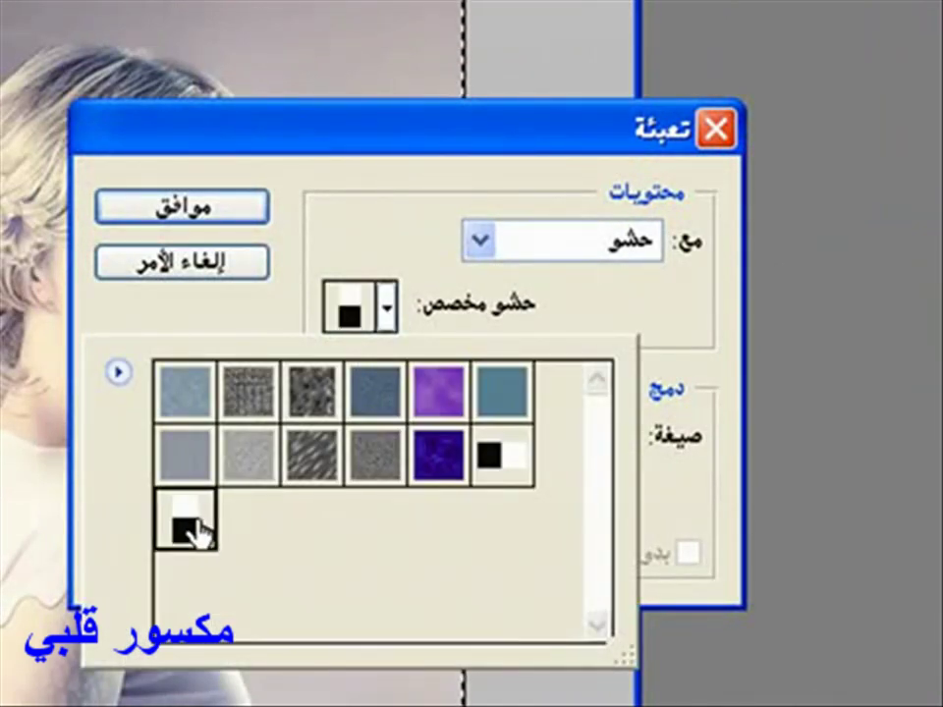
left_click(313, 220)
left_click(254, 208)
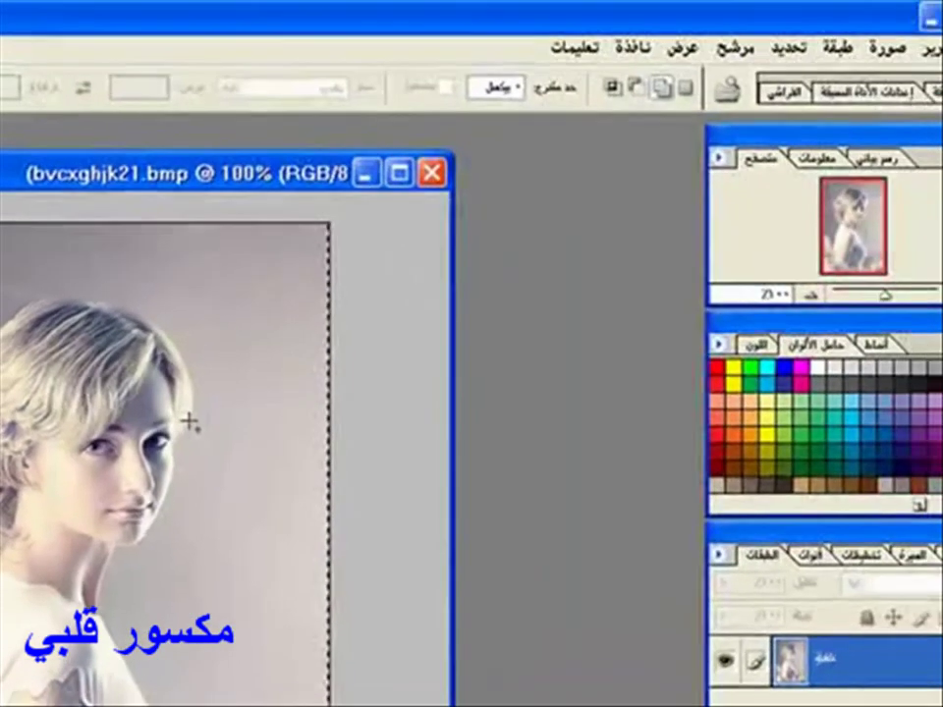
left_click(794, 50)
left_click(790, 102)
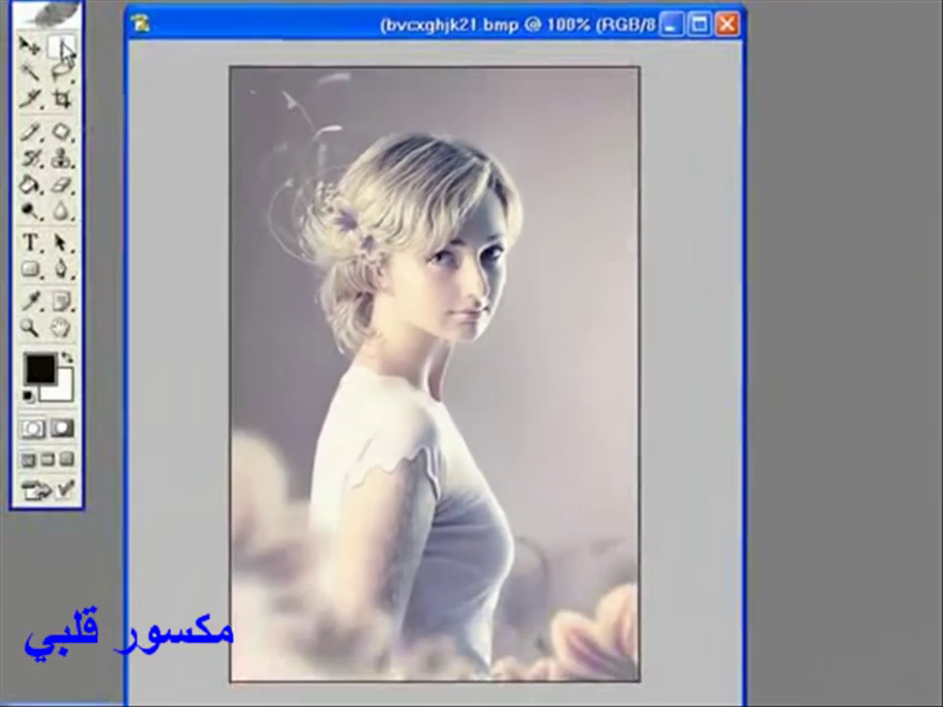
- Fill the one-pixel rows along the picture's top and bottom edges with the horizontal black-and-white pattern and clear the selection
left_click(61, 43)
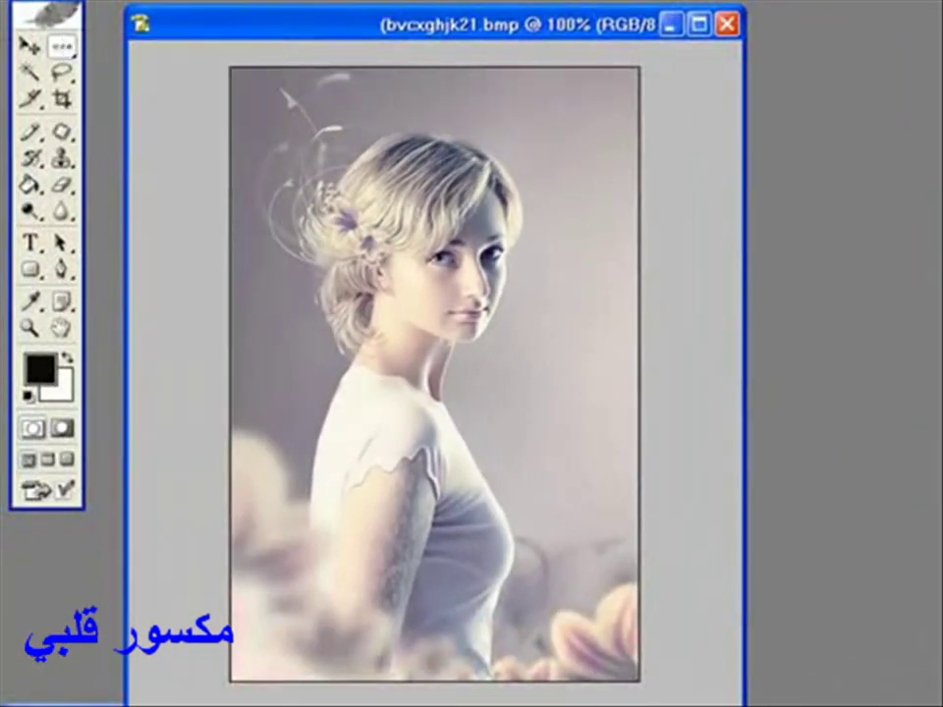
left_click_drag(396, 333, 428, 682)
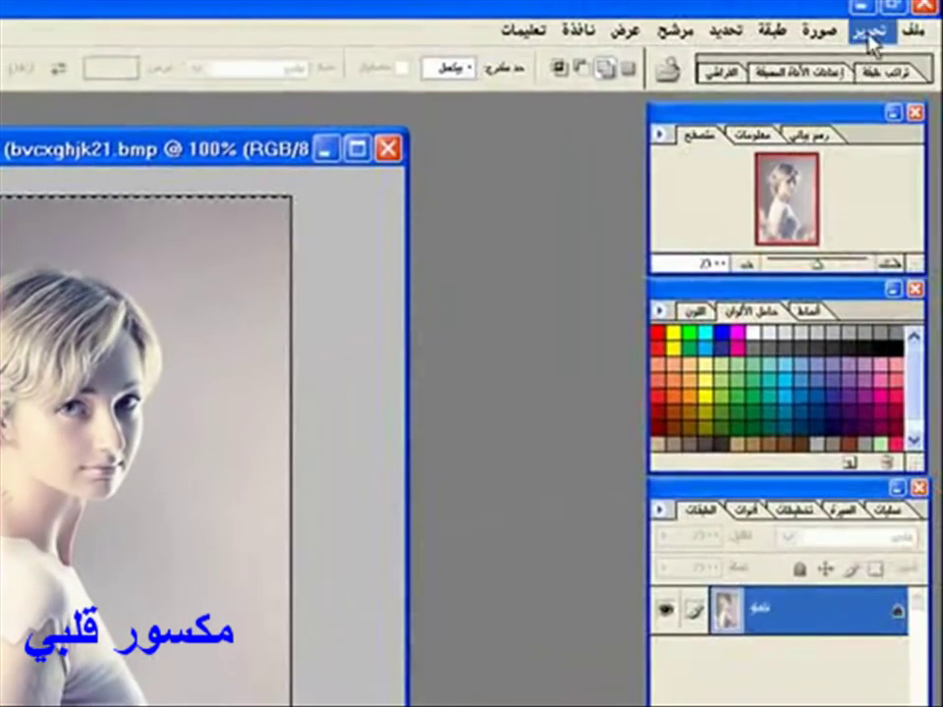
left_click(869, 29)
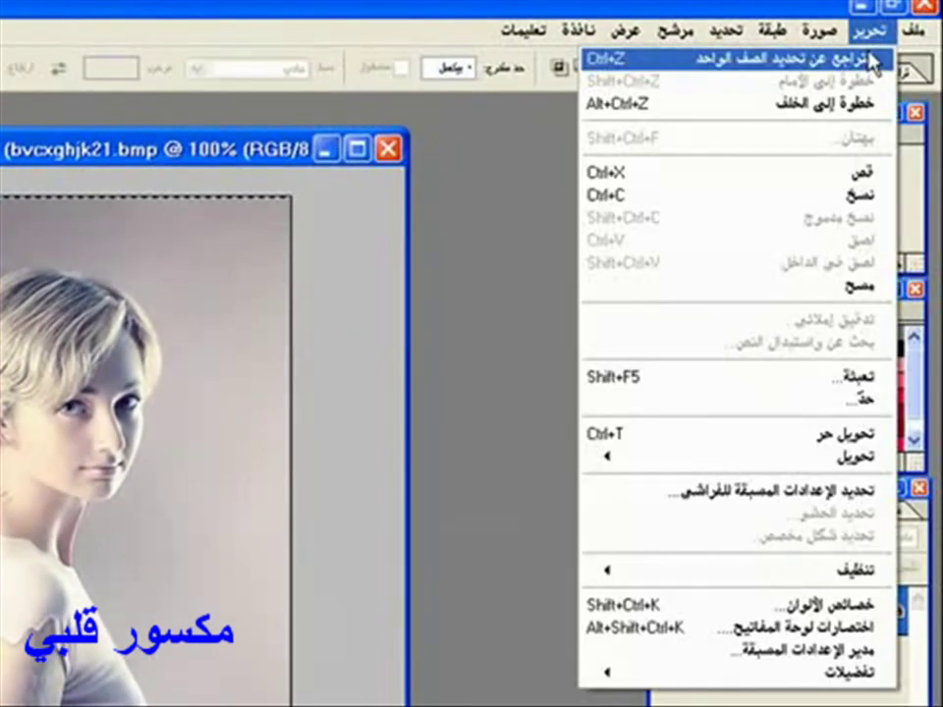
left_click(841, 381)
left_click(238, 446)
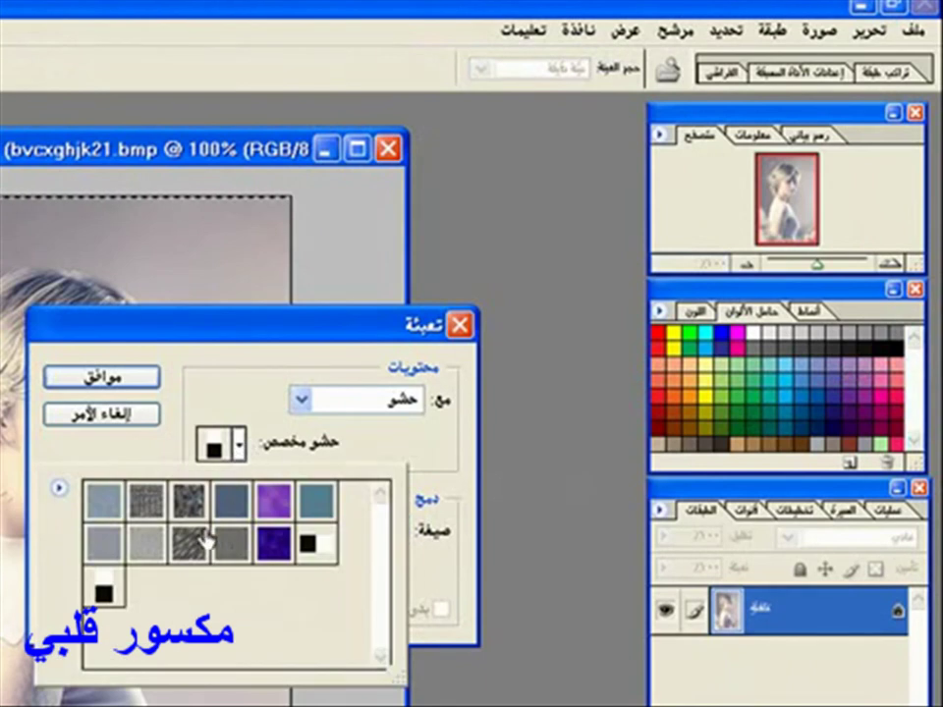
left_click(317, 558)
left_click(253, 336)
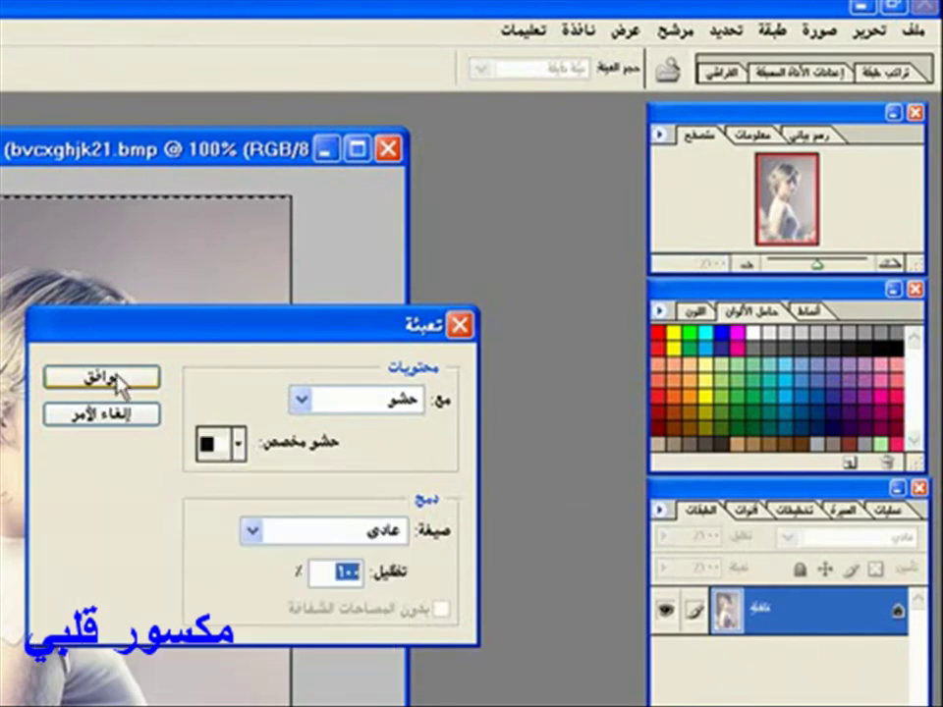
left_click(119, 378)
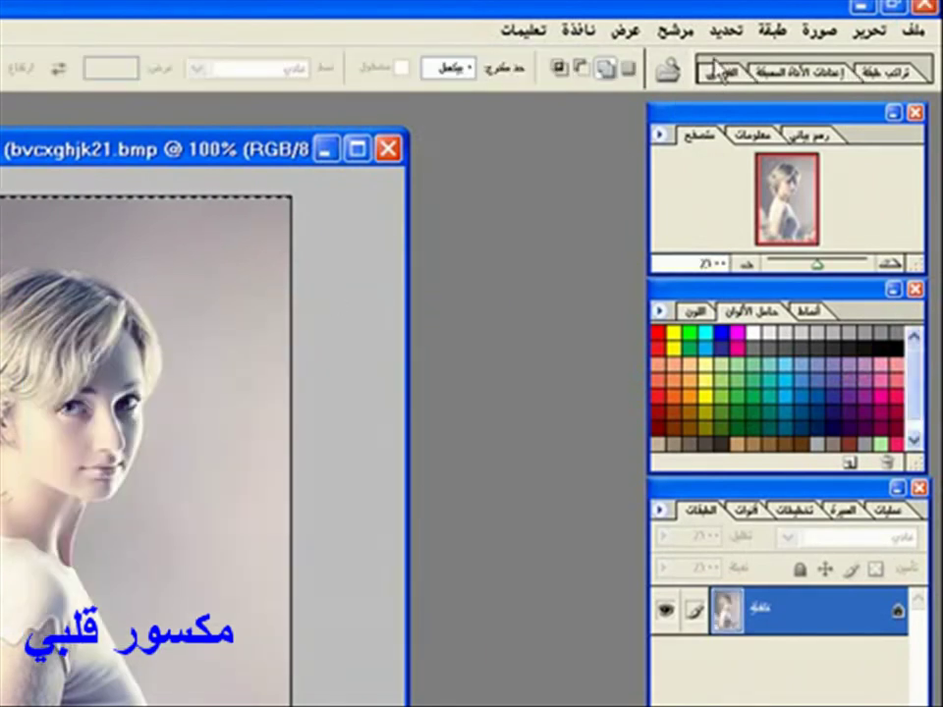
left_click(727, 33)
left_click(727, 80)
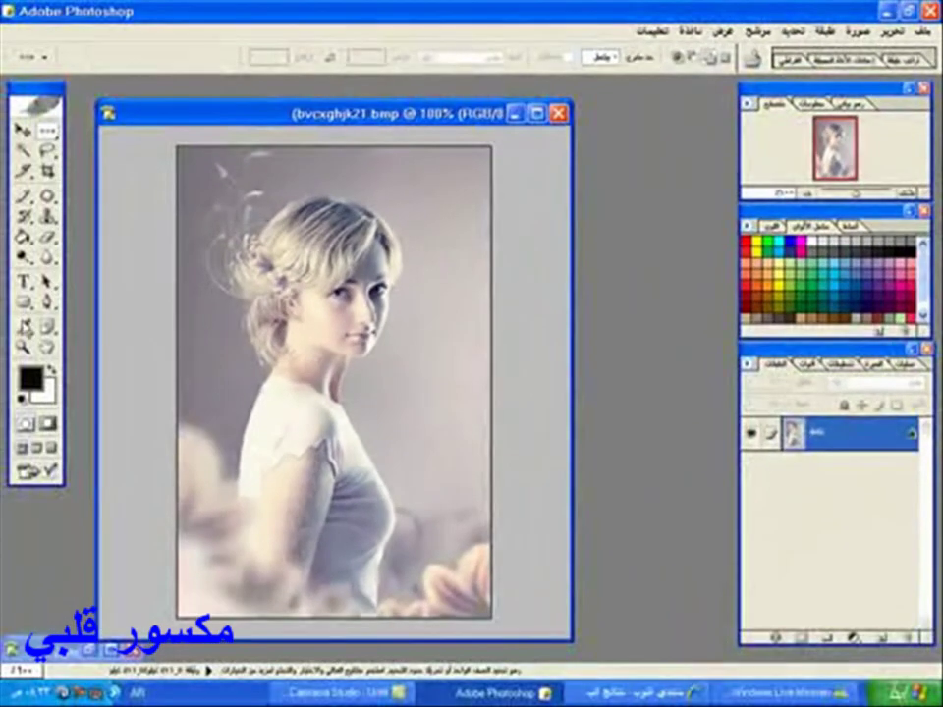
- Add the white text "قلوب" to the photo and place it in the upper-right area above the woman's head
left_click(23, 284)
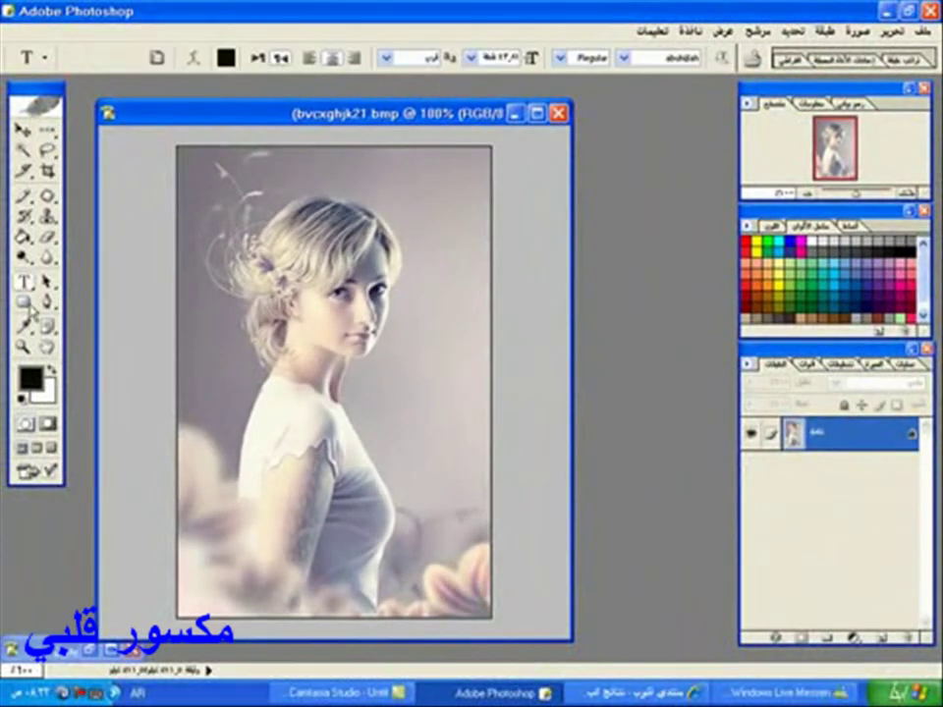
left_click(54, 373)
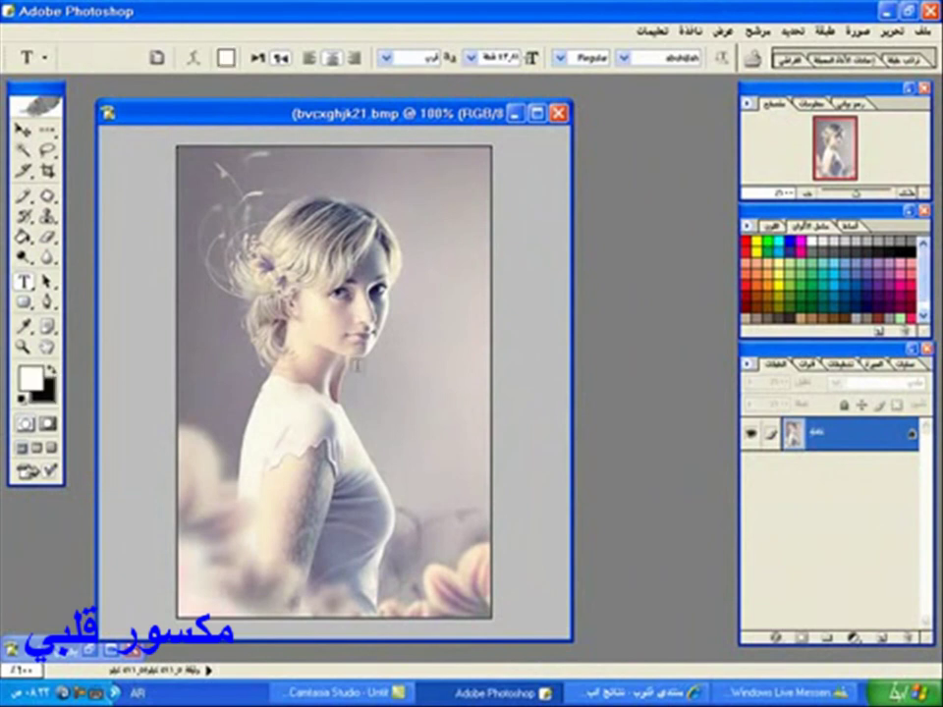
left_click(393, 400)
type("قلوب")
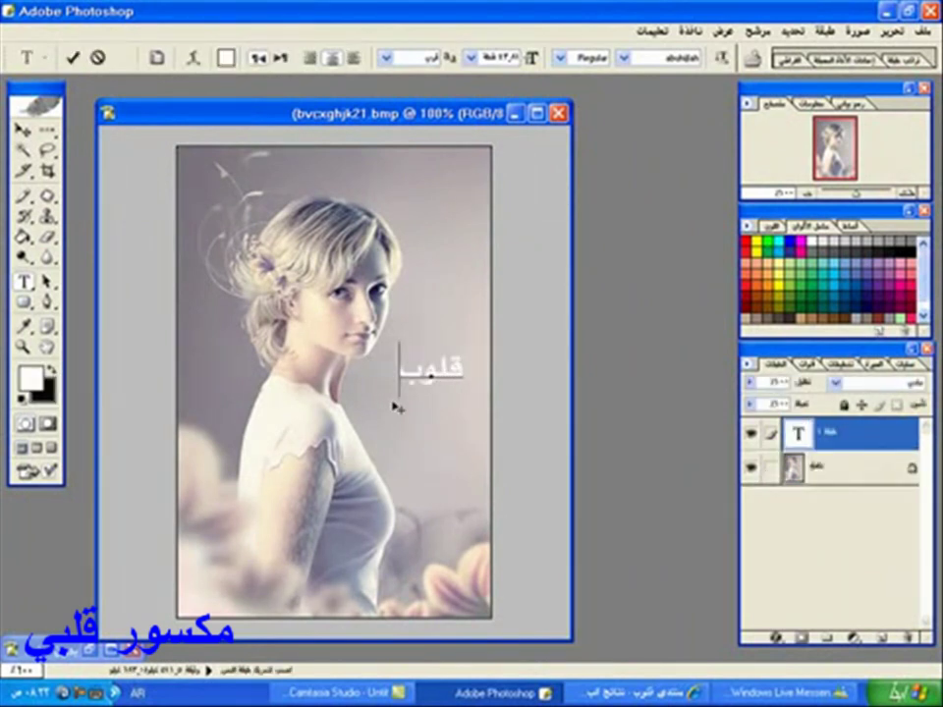
left_click(22, 129)
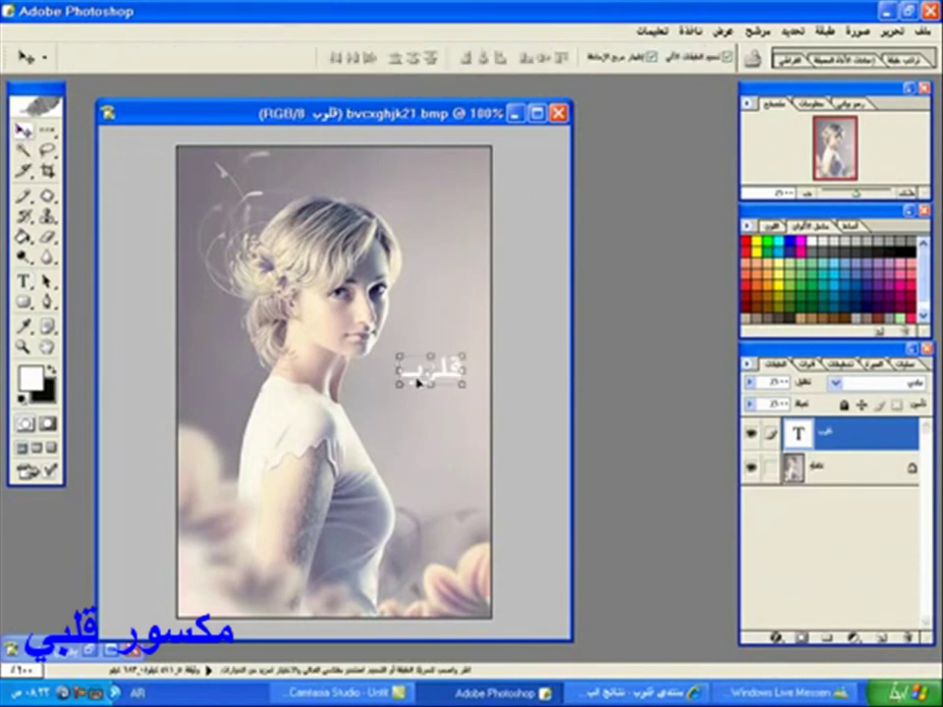
left_click_drag(403, 343, 404, 150)
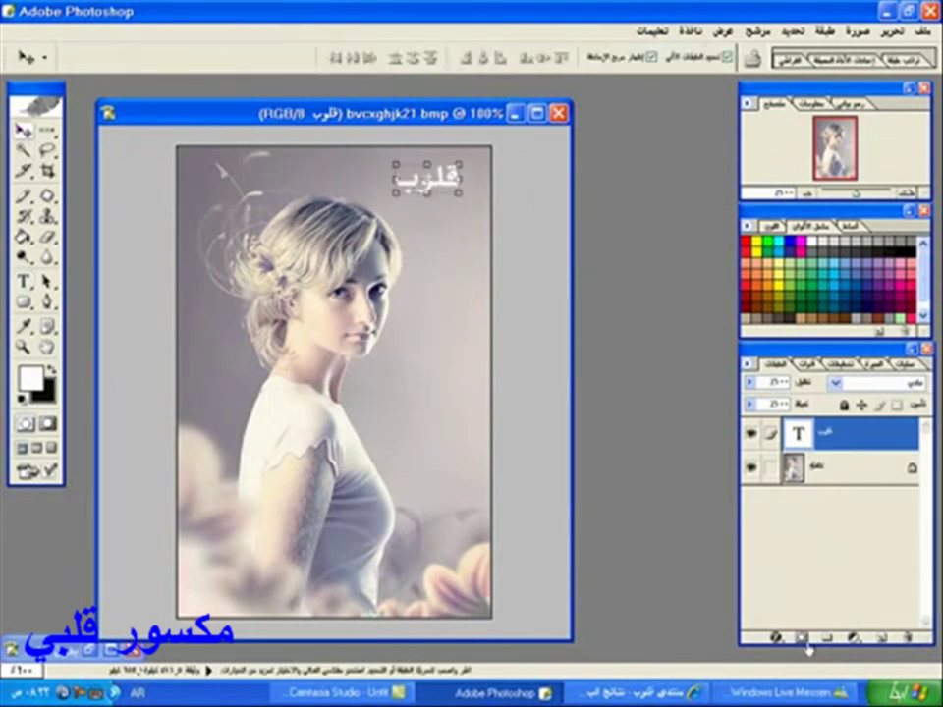
left_click(779, 638)
left_click(739, 636)
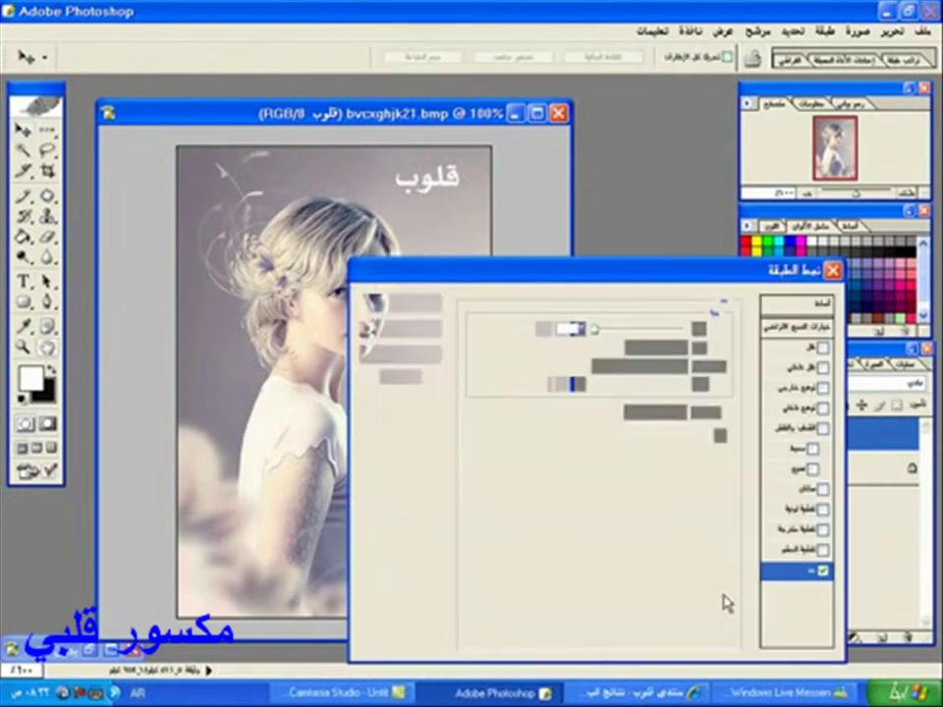
left_click(421, 332)
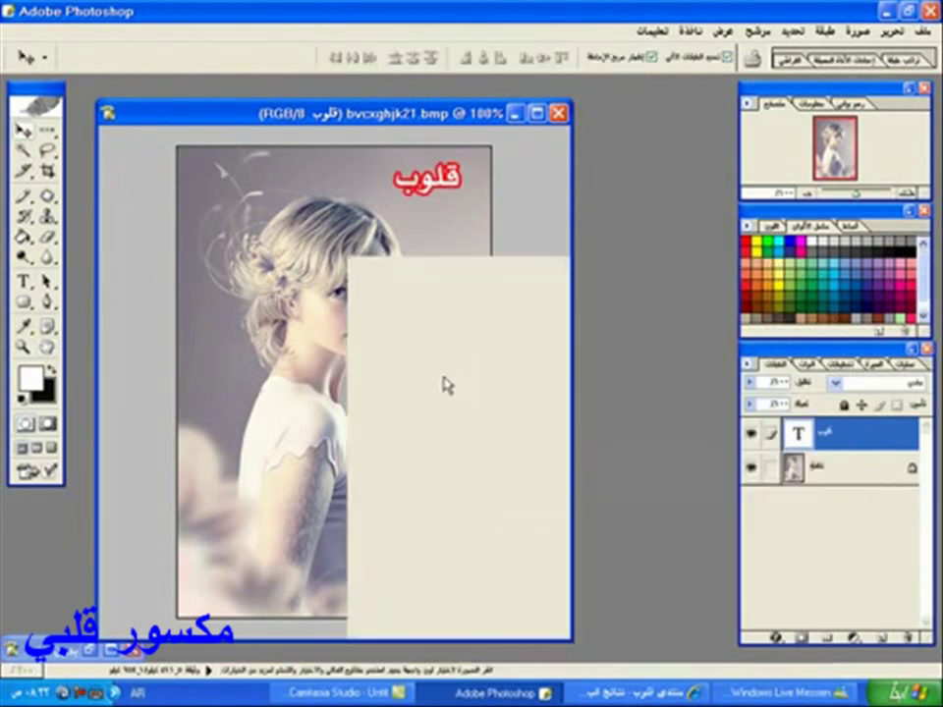
- Apply a Drop Shadow layer style to the "قلوب" text, adjusting the shadow's offset directly on the canvas
left_click(777, 637)
left_click(736, 492)
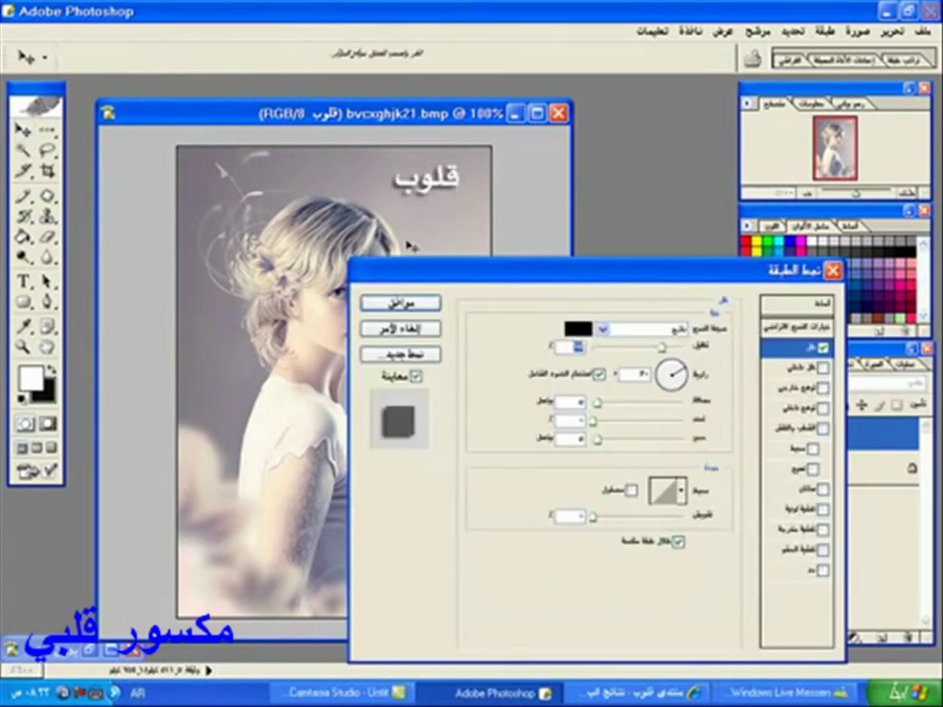
left_click_drag(425, 237, 432, 233)
left_click(422, 306)
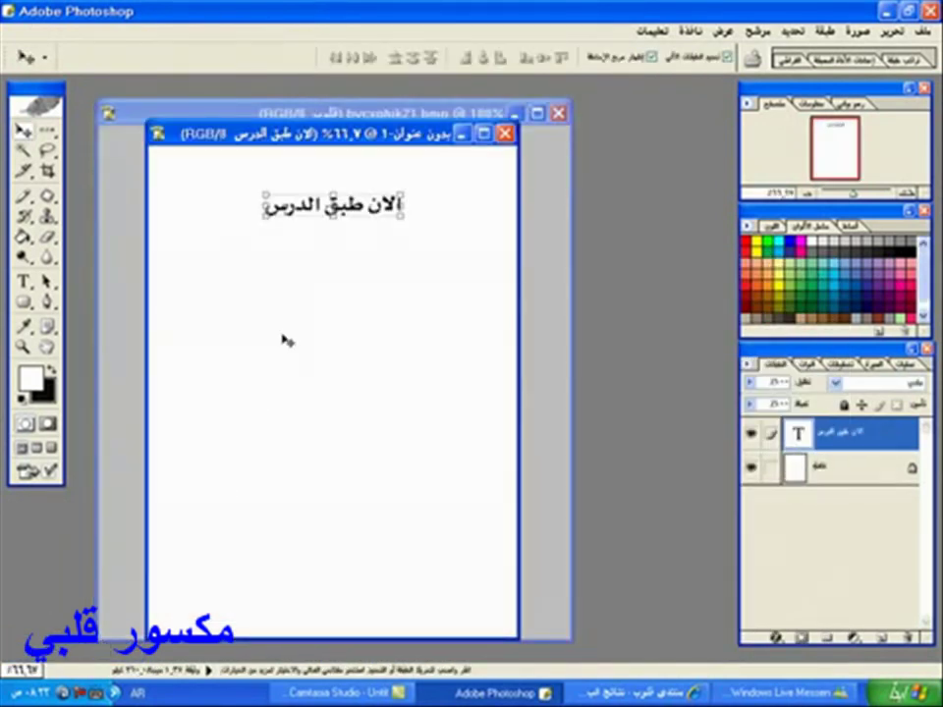
- Replace the untitled document's text with "انتهى الدرس", "مع تحياتي", the author's nickname and ".." on separate lines, and shift its window slightly
left_click(26, 284)
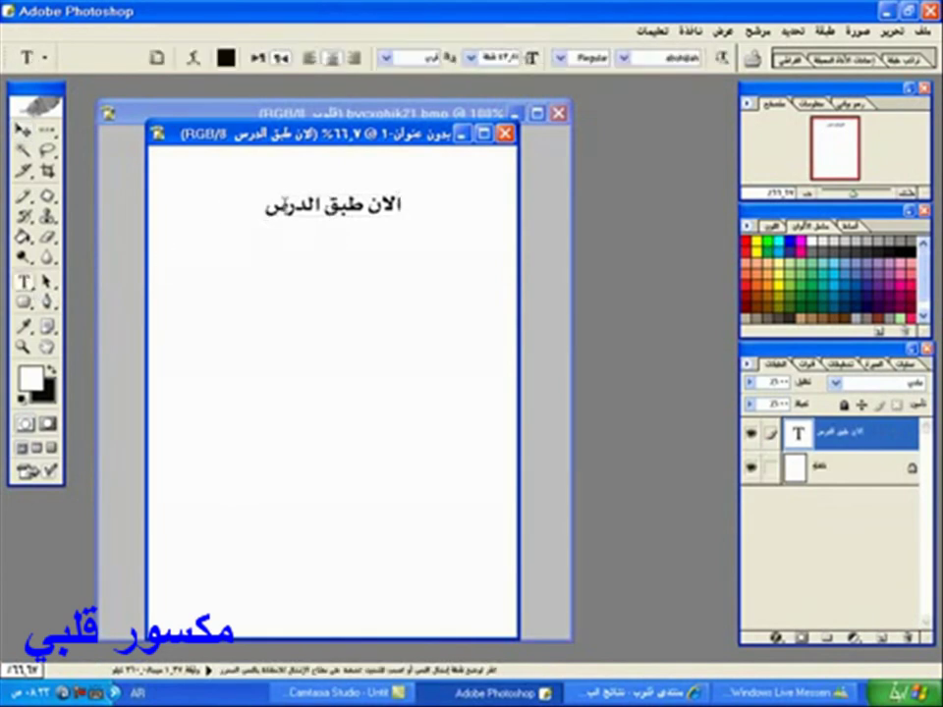
left_click(287, 205)
key("ctrl+a")
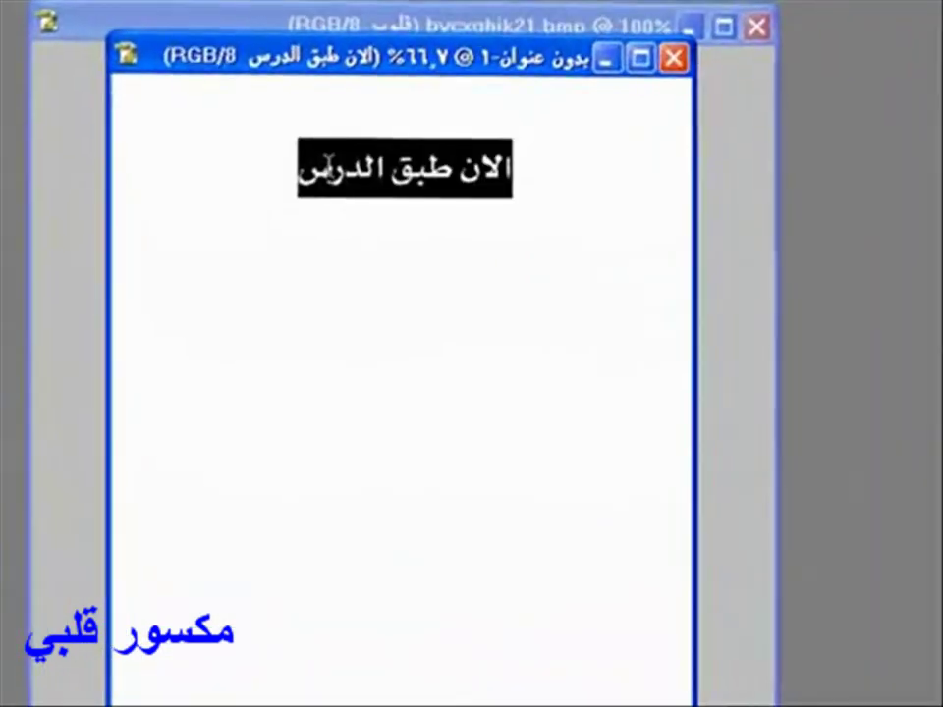
type("انتهى الدرس  ")
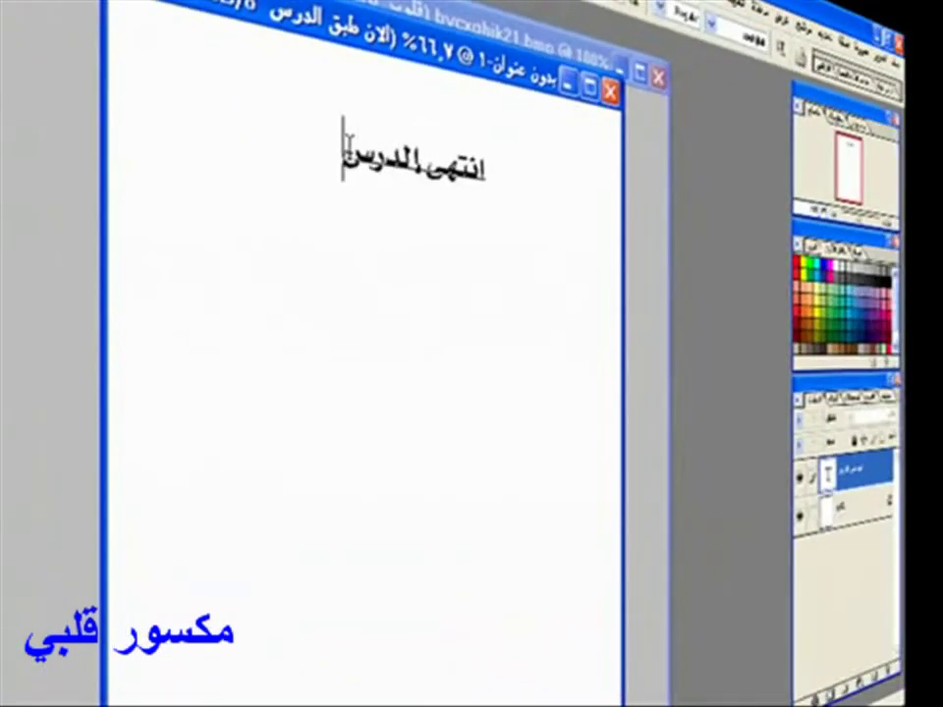
type("مع تحياتي  م")
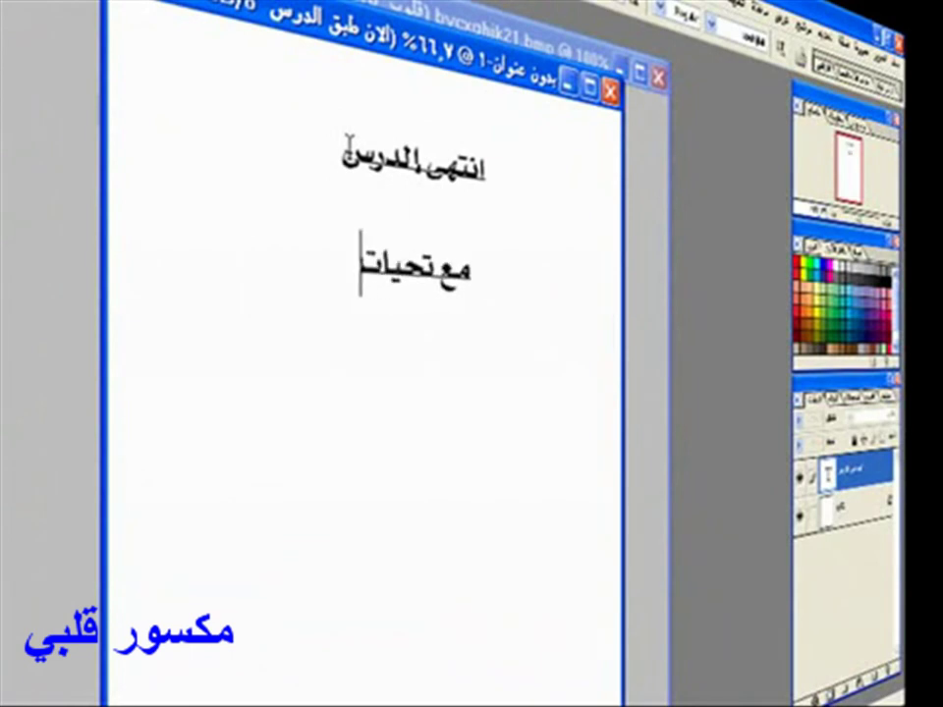
type("كسور قلبي")
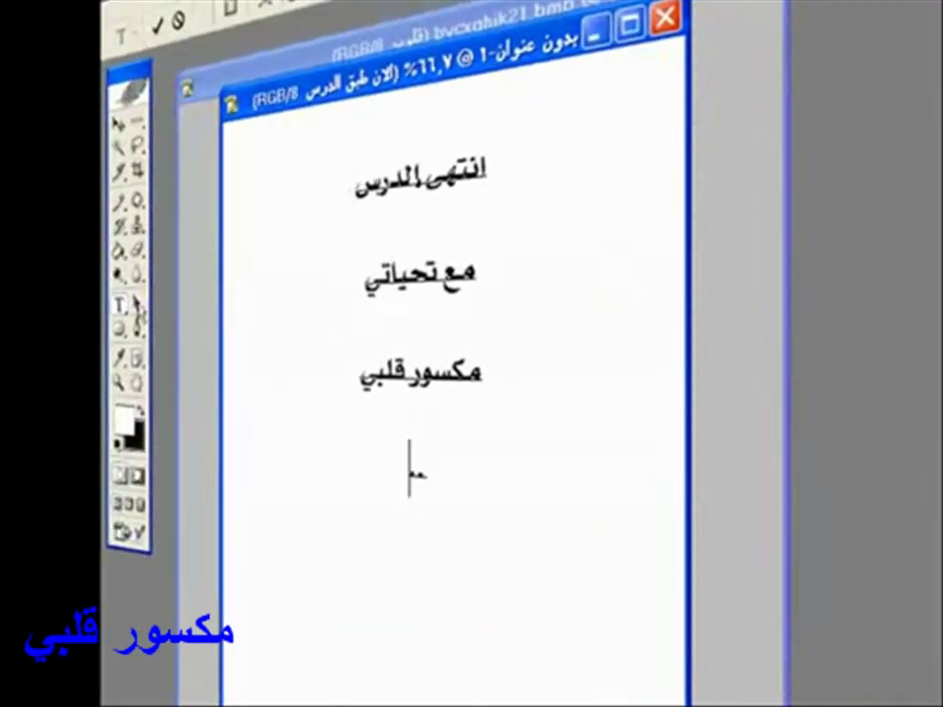
left_click(135, 302)
left_click_drag(396, 72, 432, 51)
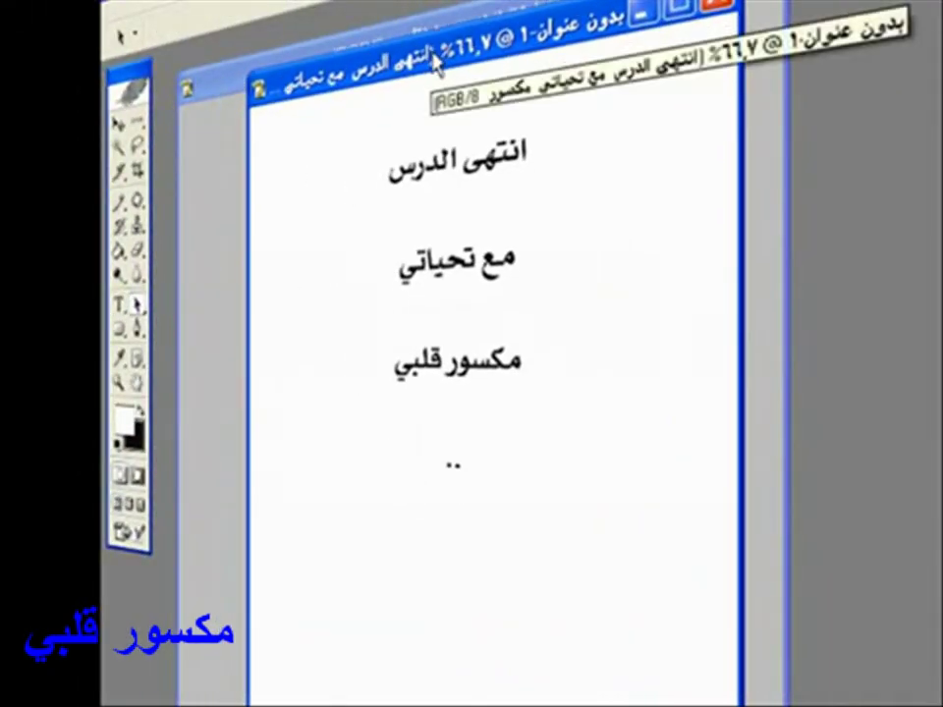